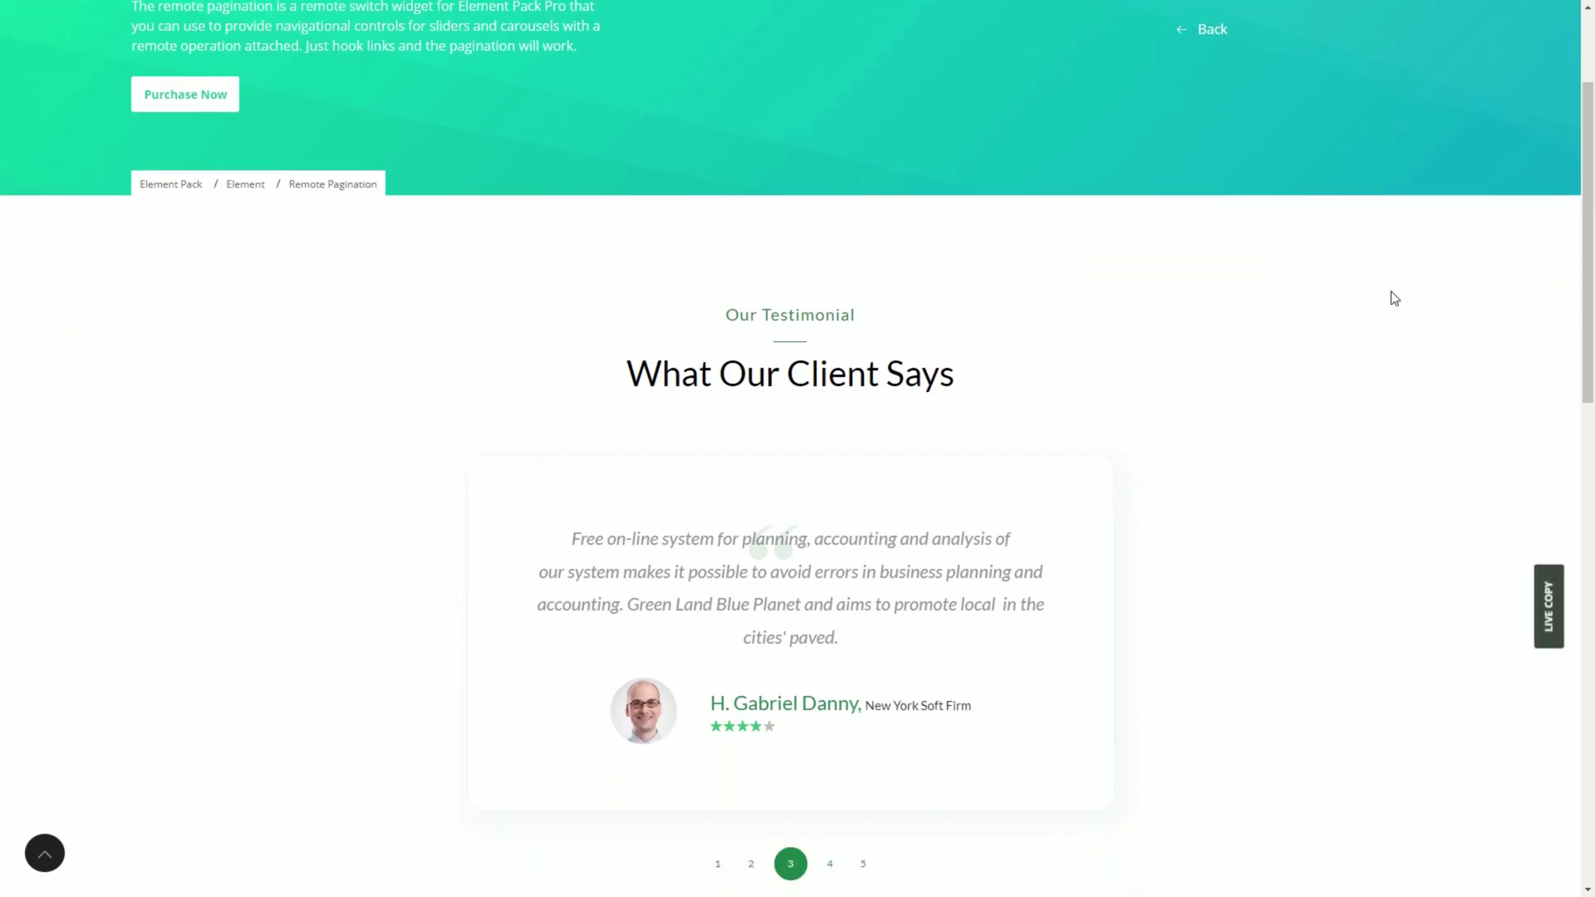
{"action": "scroll", "coordinate": [1393, 298], "scroll_direction": "down", "scroll_amount": 1}
{"action": "scroll", "coordinate": [1391, 300], "scroll_direction": "down", "scroll_amount": 1}
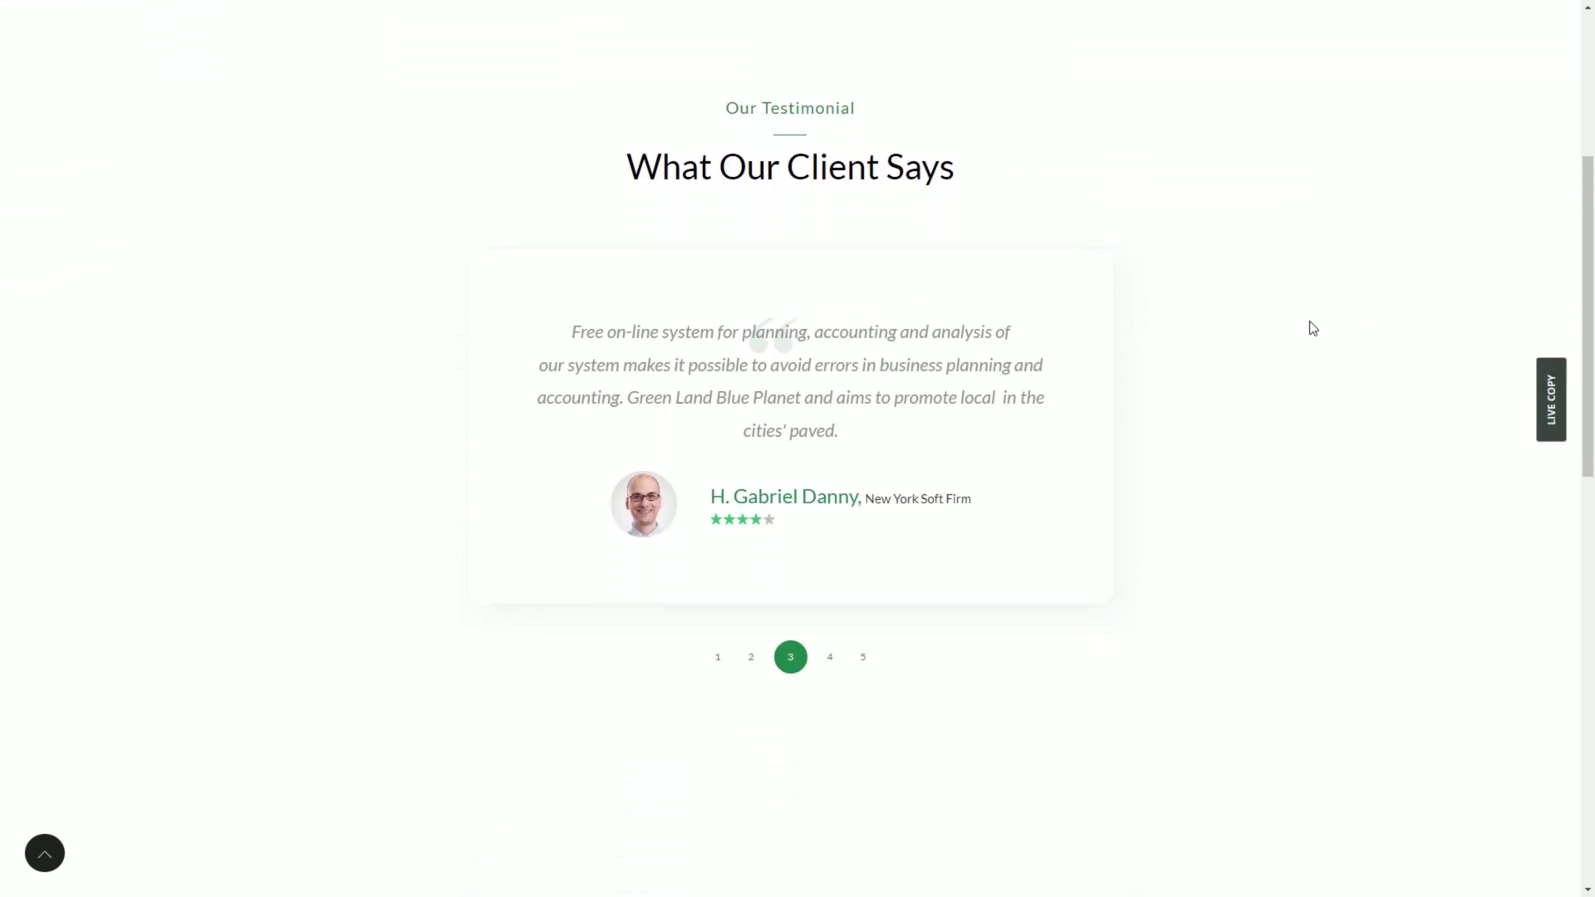
- Click testimonial dots 1 through 5, ending on Xavi Alonso's slide
{"action": "left_click", "coordinate": [717, 667]}
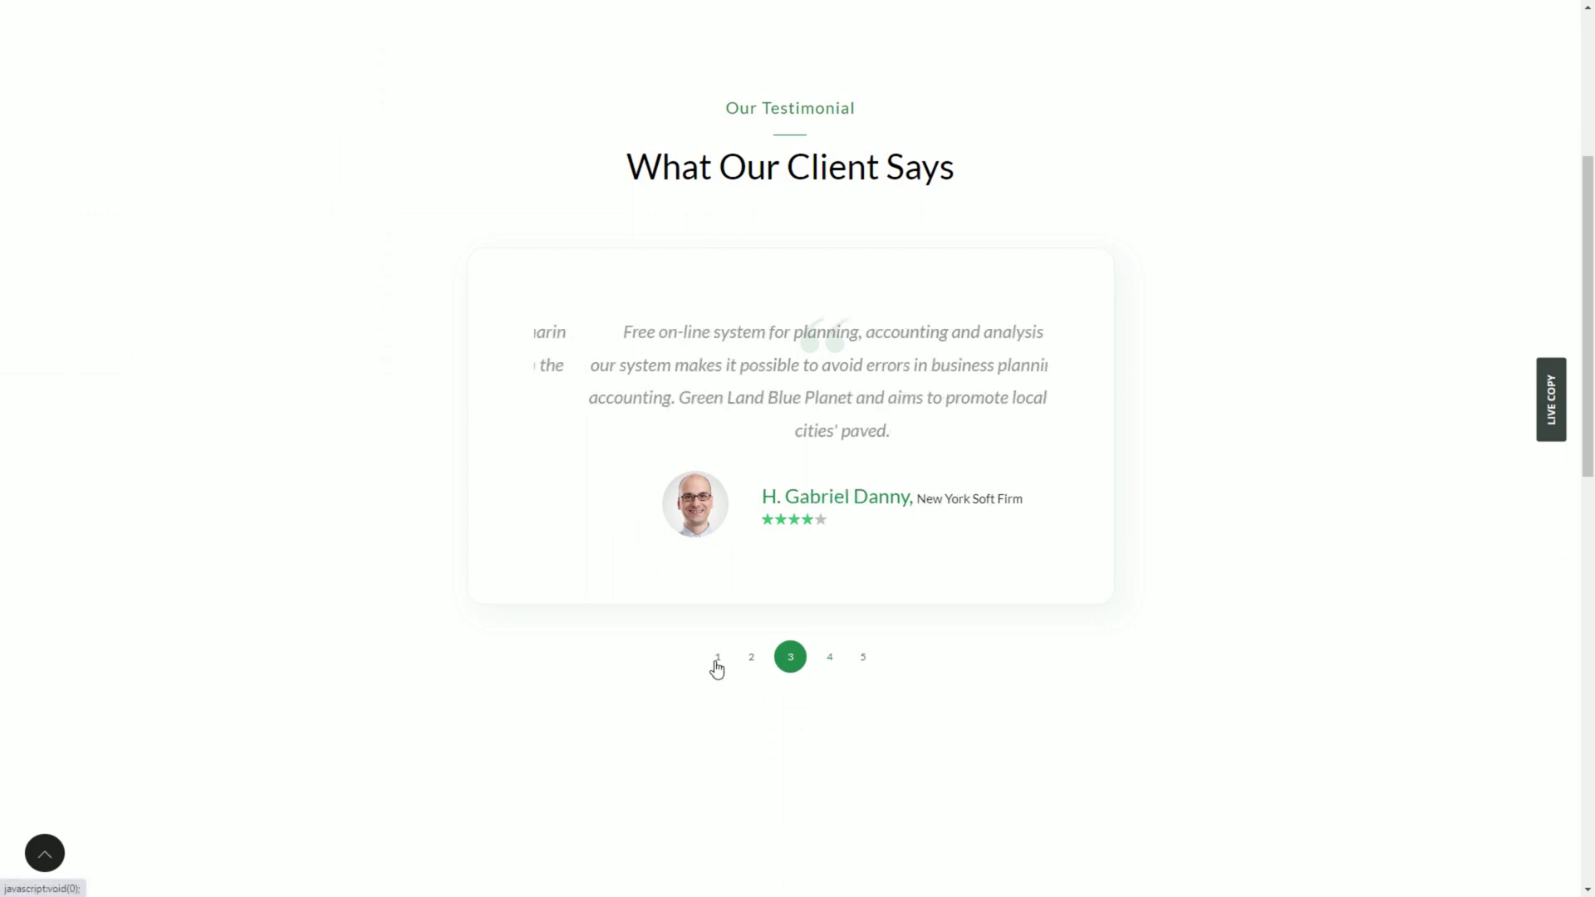
{"action": "left_click", "coordinate": [766, 665]}
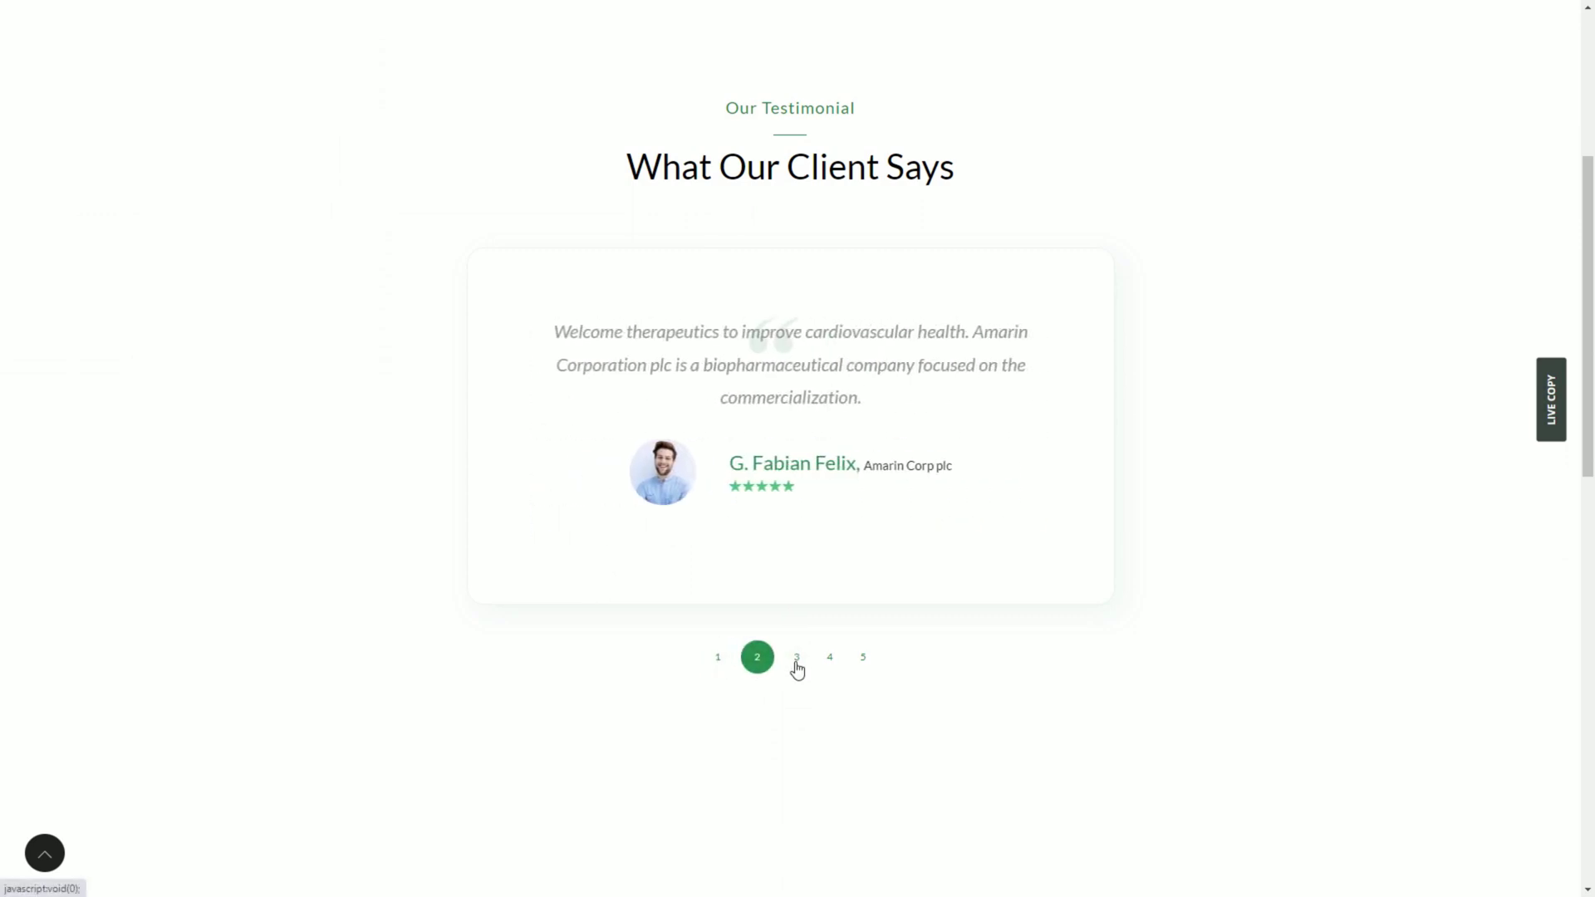
{"action": "left_click", "coordinate": [797, 667]}
{"action": "left_click", "coordinate": [832, 667]}
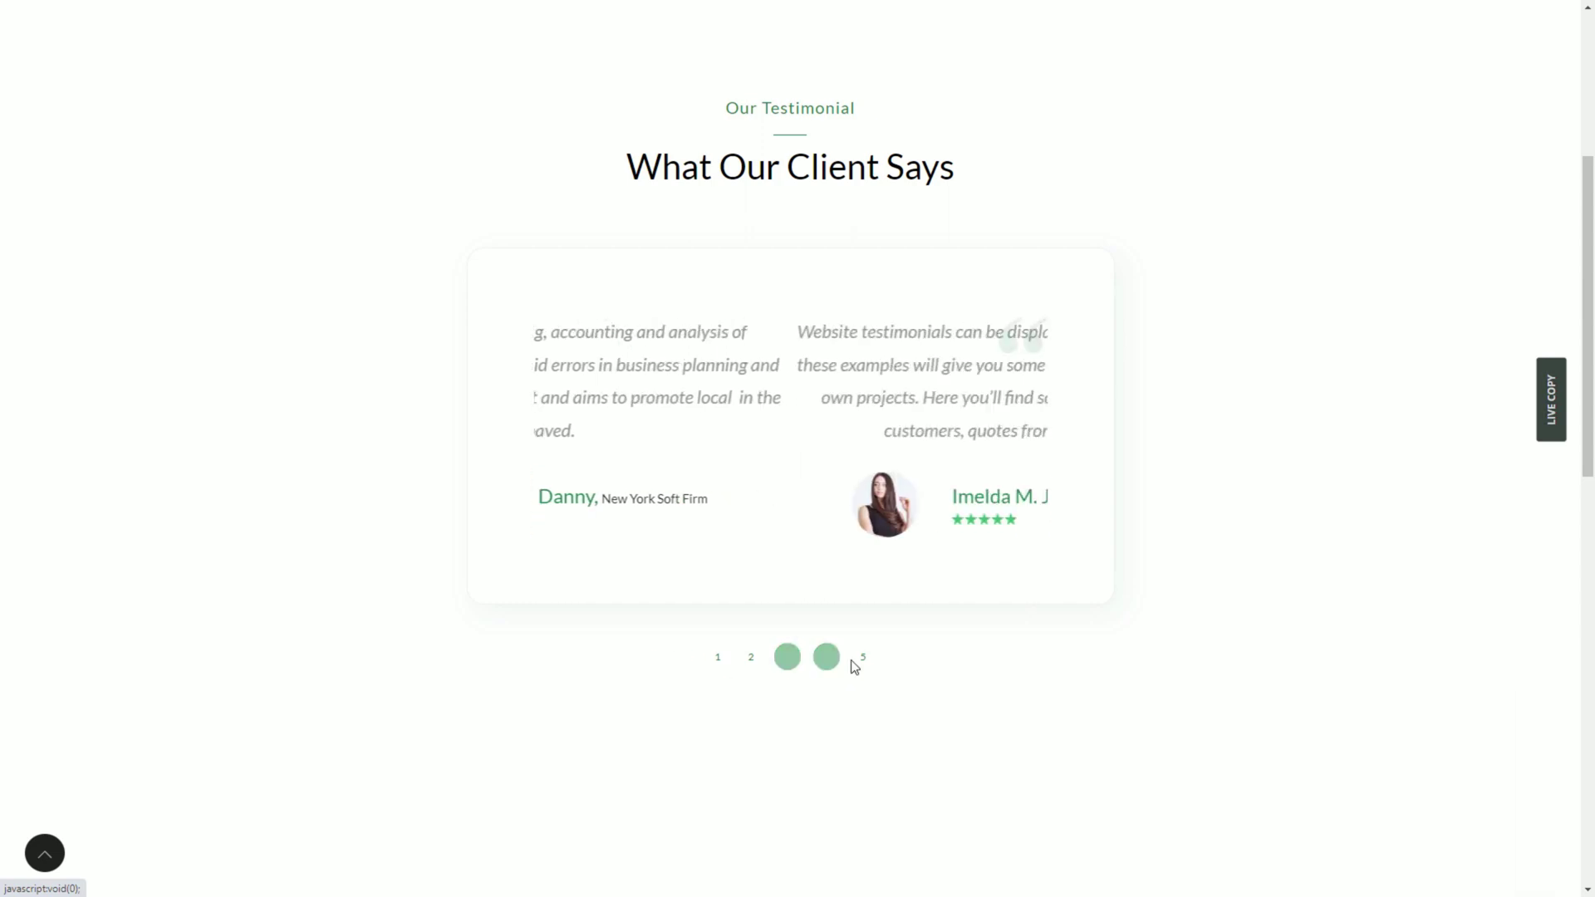
{"action": "left_click", "coordinate": [866, 665]}
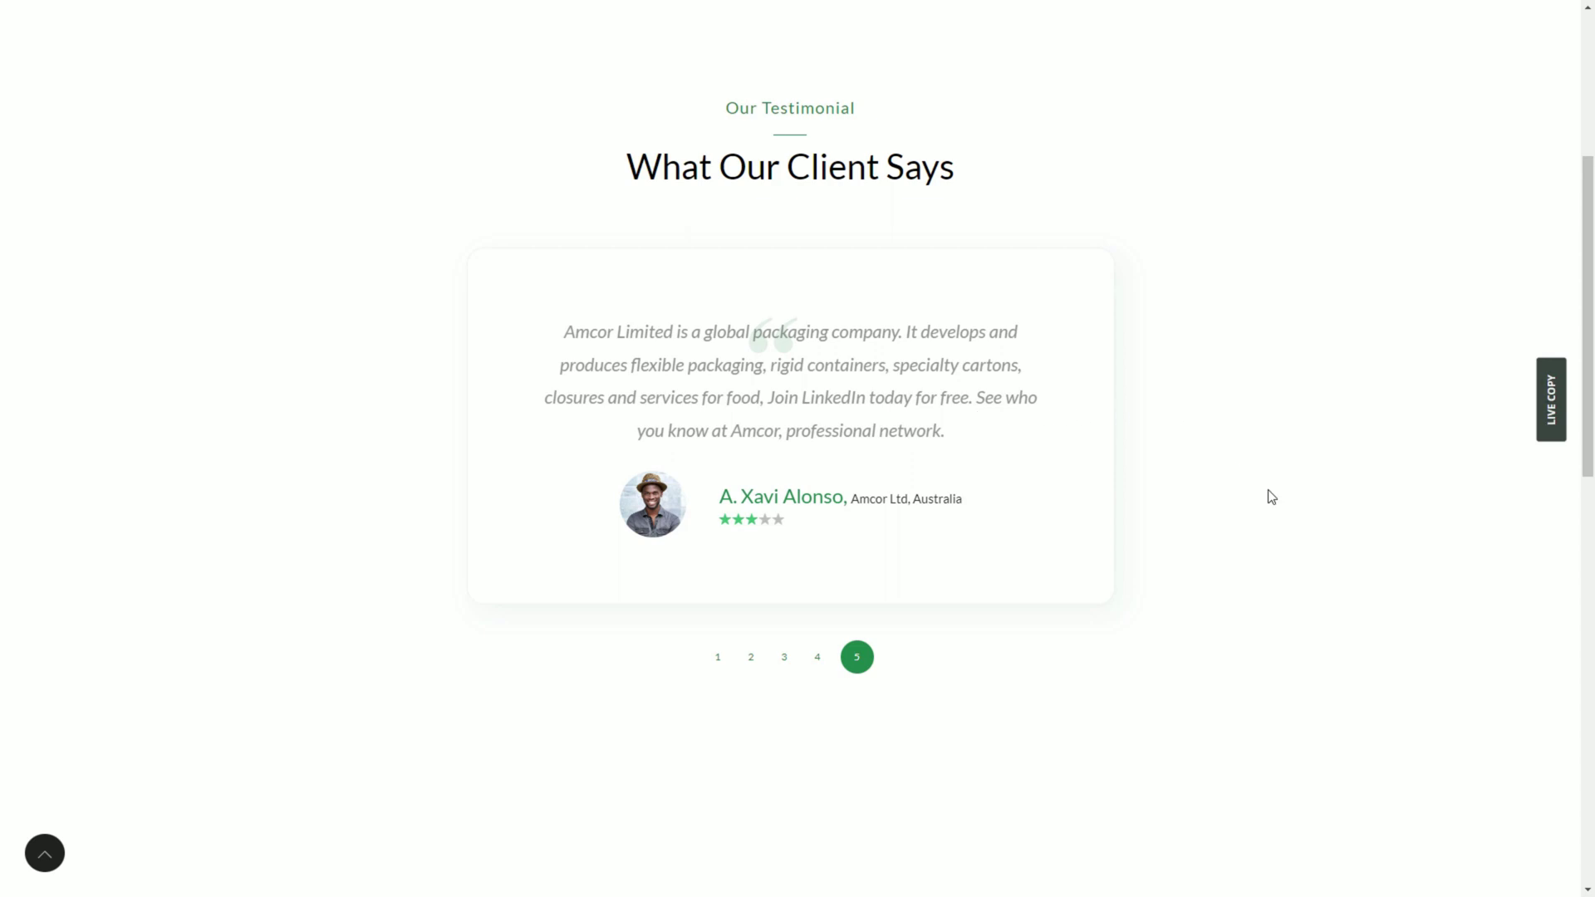
{"action": "scroll", "coordinate": [1270, 498], "scroll_direction": "down", "scroll_amount": 3}
{"action": "scroll", "coordinate": [1270, 498], "scroll_direction": "down", "scroll_amount": 1}
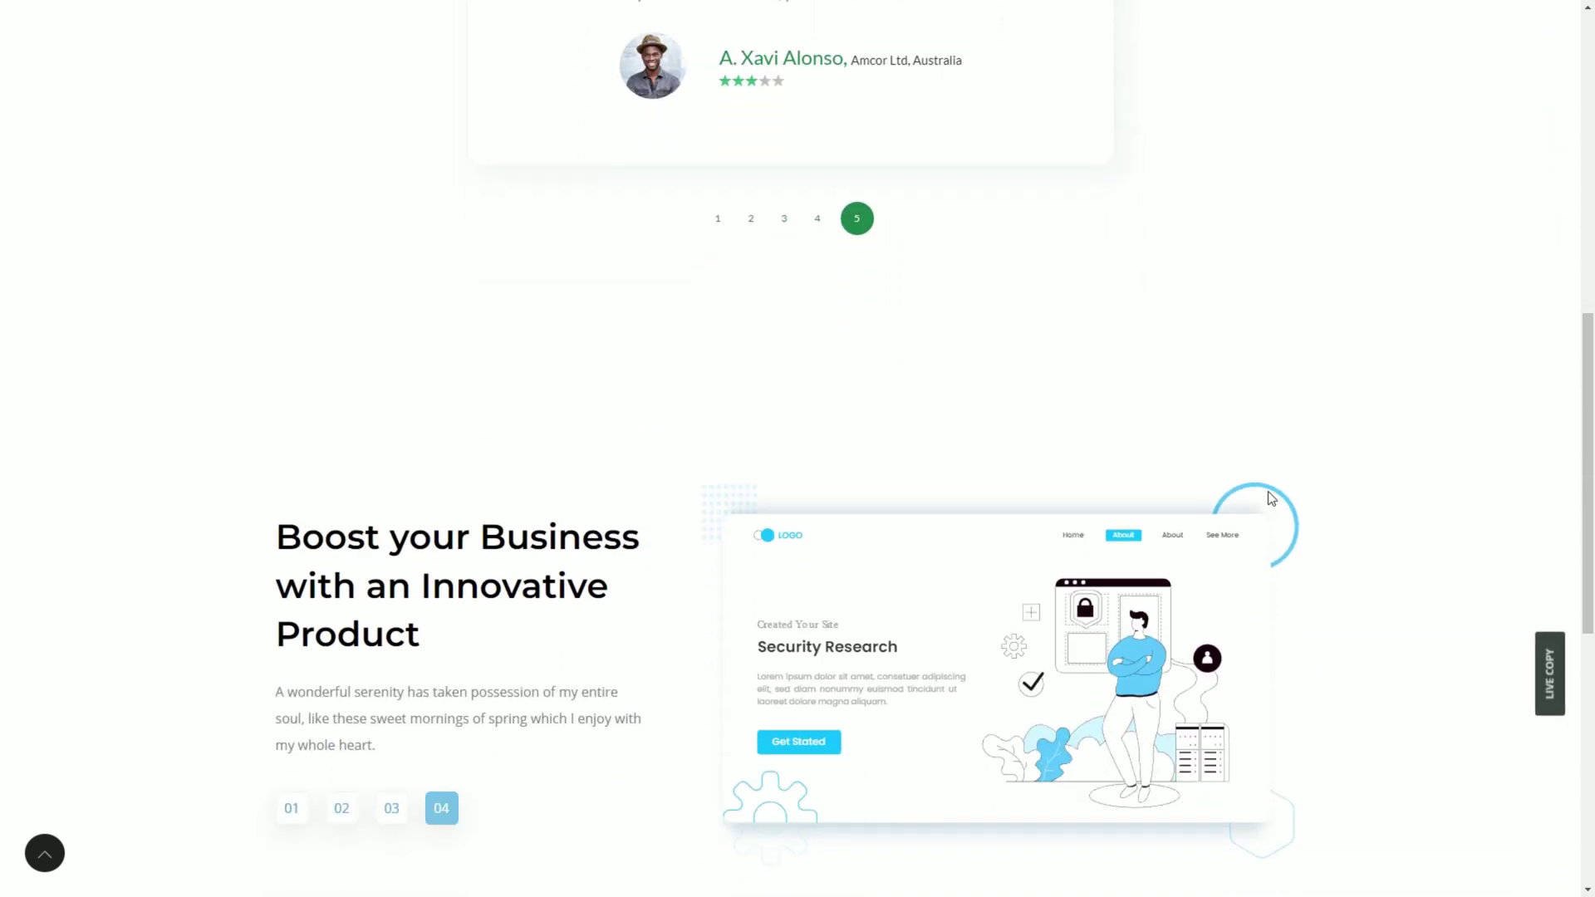
{"action": "scroll", "coordinate": [1270, 497], "scroll_direction": "down", "scroll_amount": 1}
{"action": "scroll", "coordinate": [1270, 499], "scroll_direction": "down", "scroll_amount": 1}
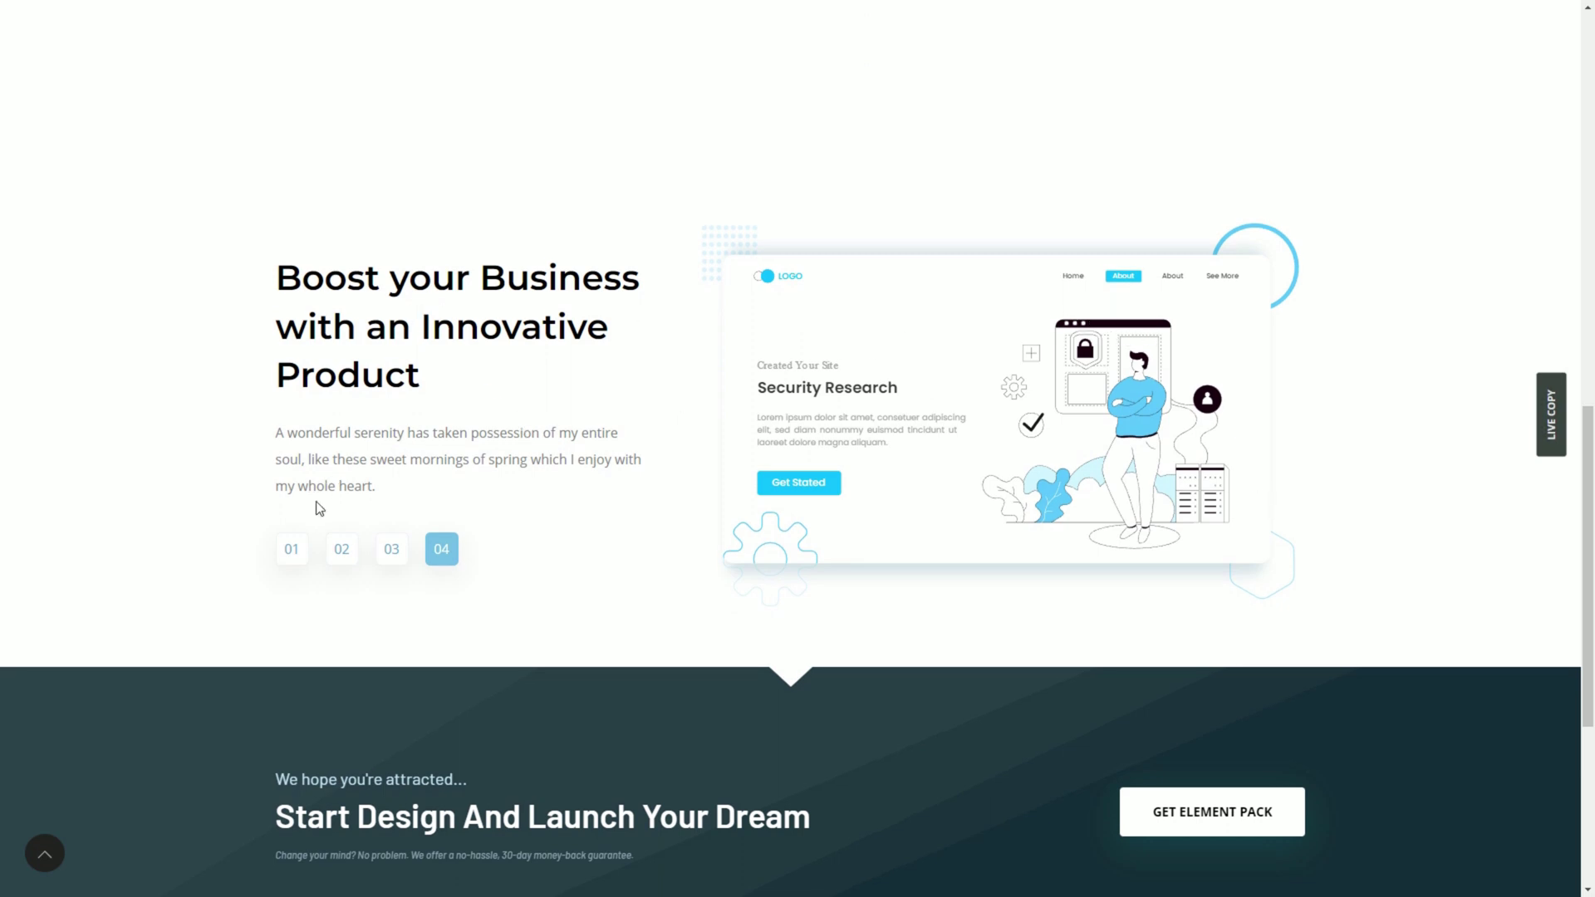
{"action": "left_click", "coordinate": [296, 560]}
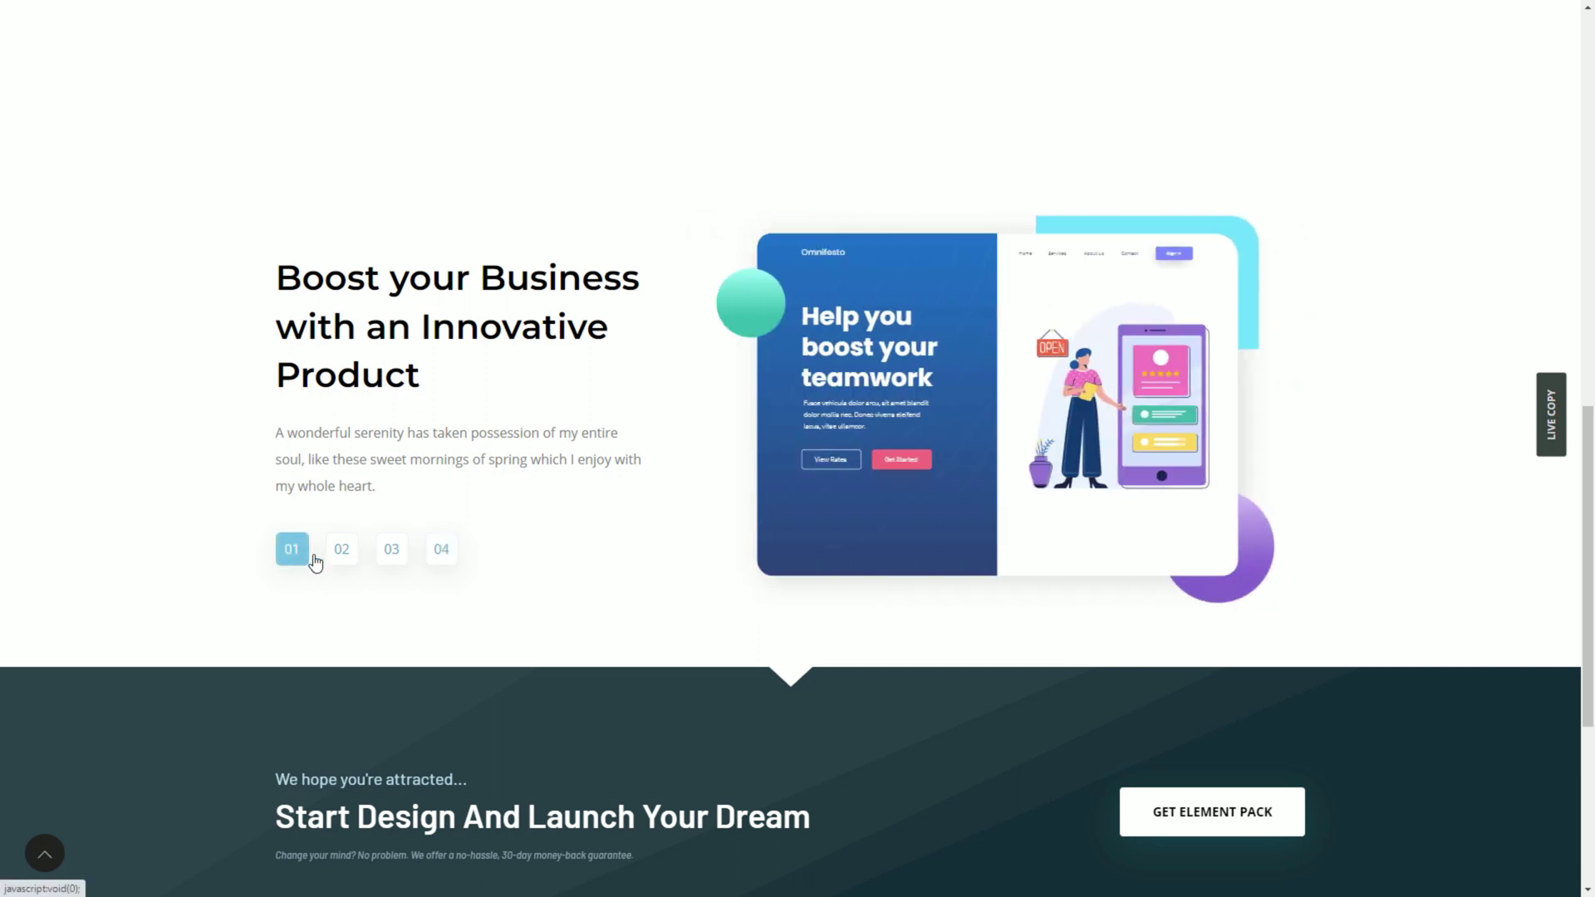
{"action": "left_click", "coordinate": [337, 563]}
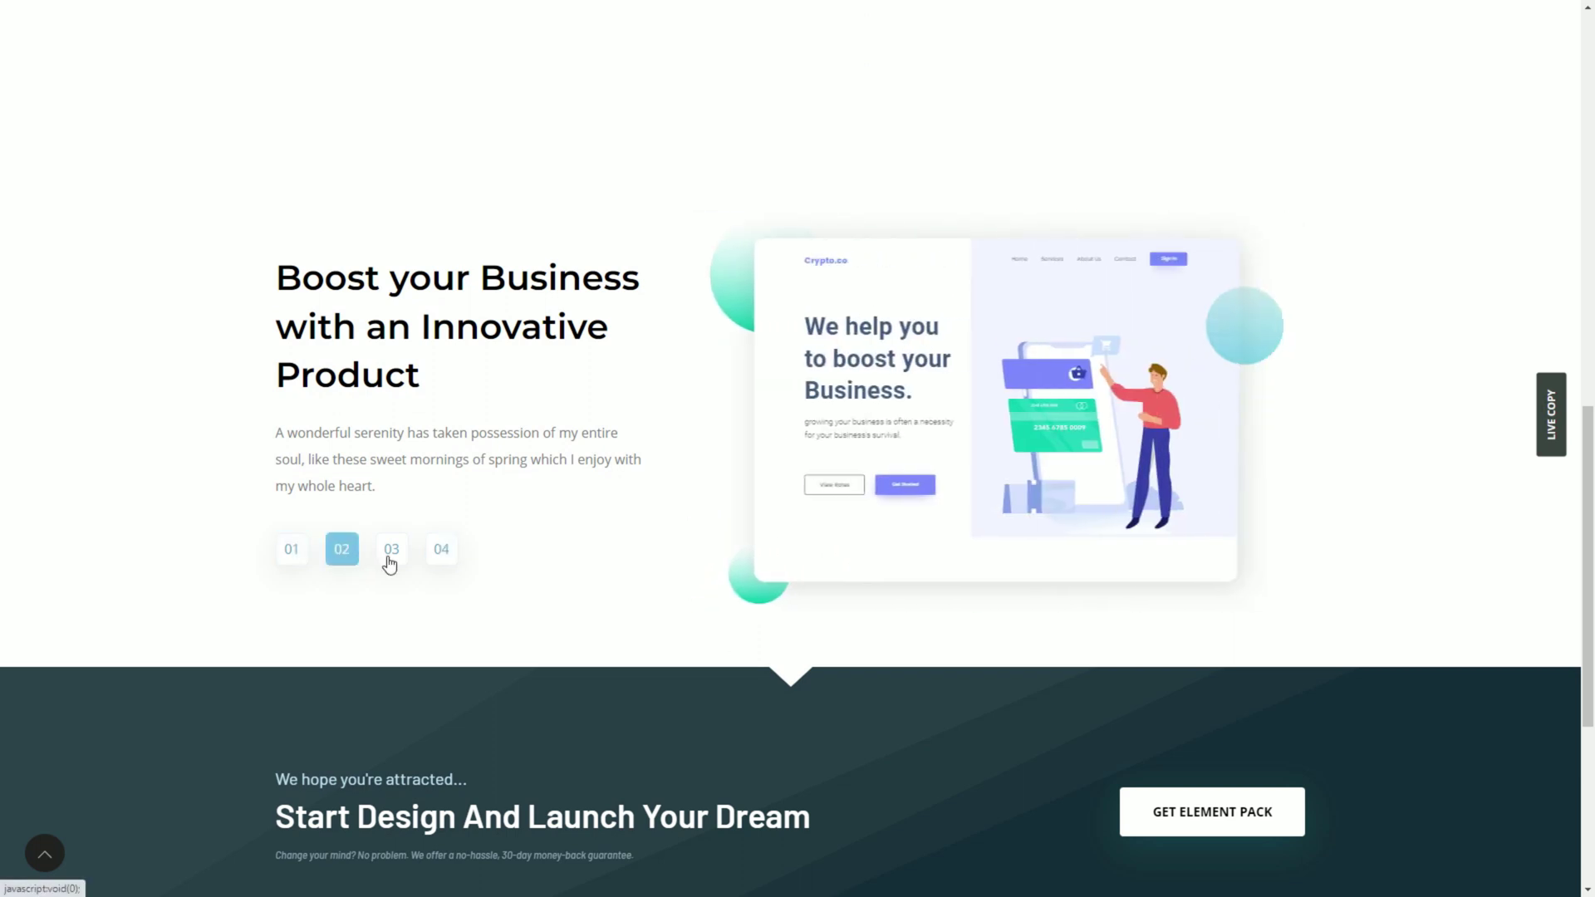
{"action": "left_click", "coordinate": [393, 565]}
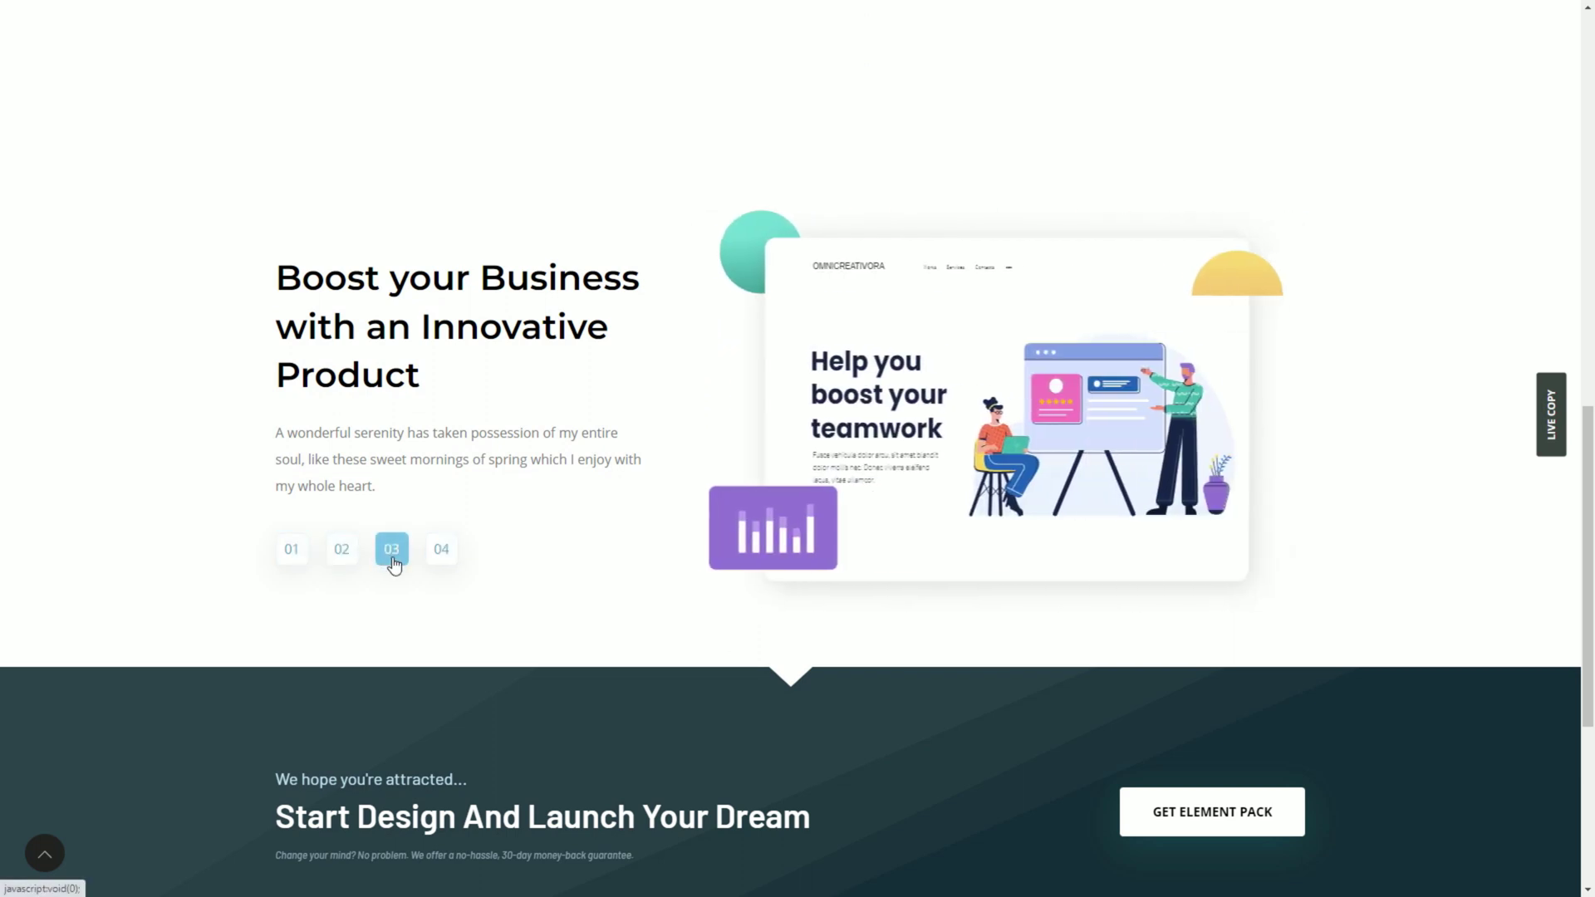
{"action": "left_click", "coordinate": [441, 564]}
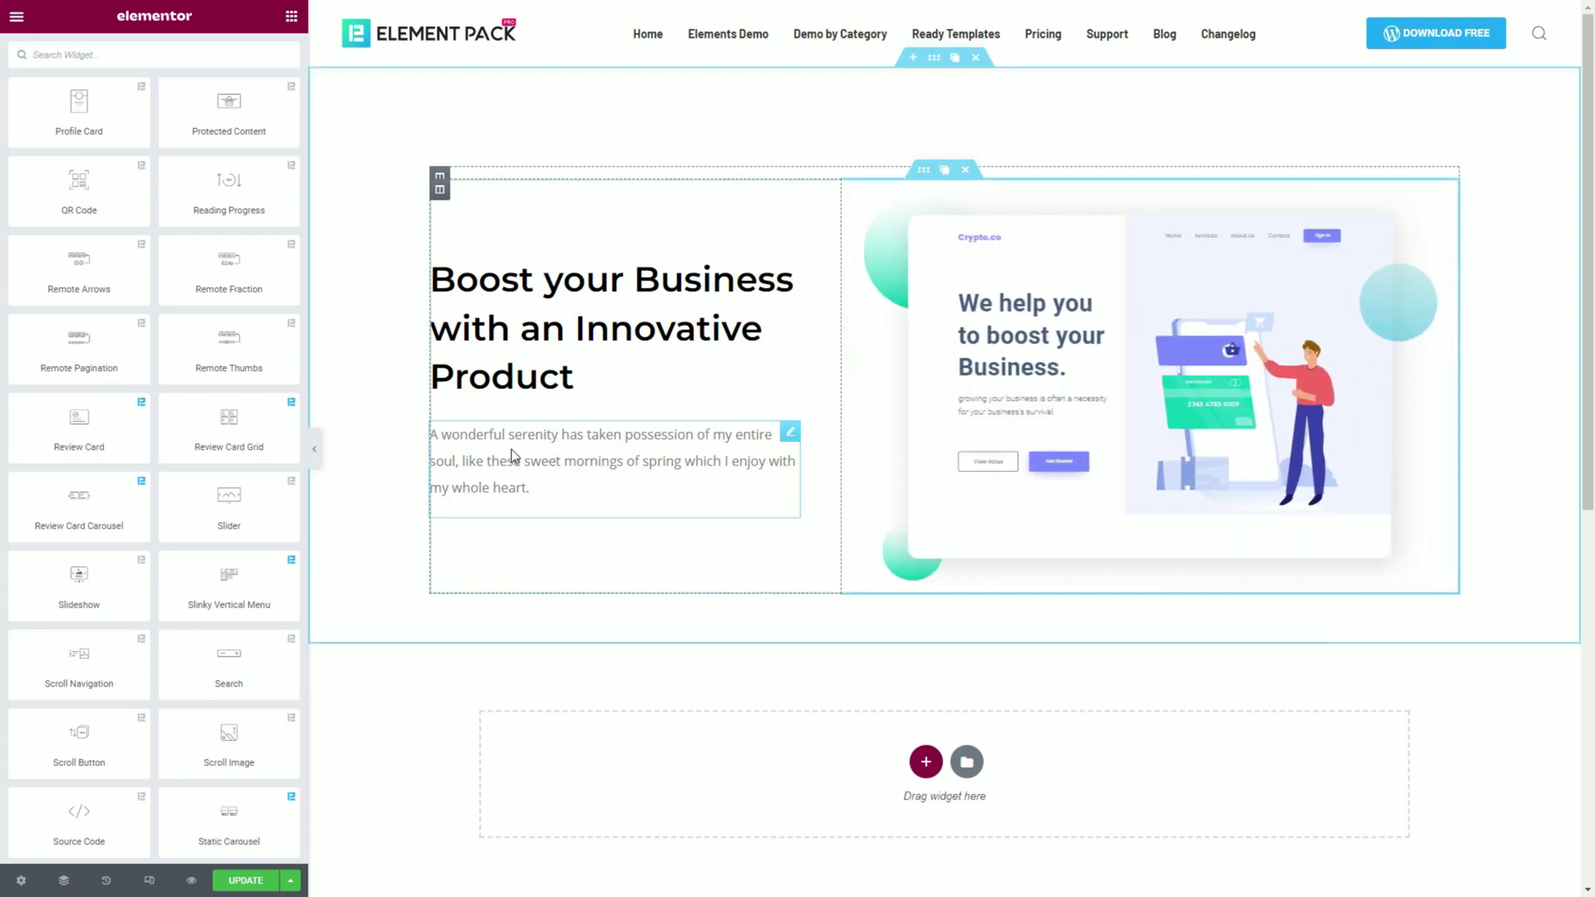
- Drag a Remote Pagination widget under the paragraph in the Boost your Business column
{"action": "left_click_drag", "start_coordinate": [112, 367], "coordinate": [512, 516]}
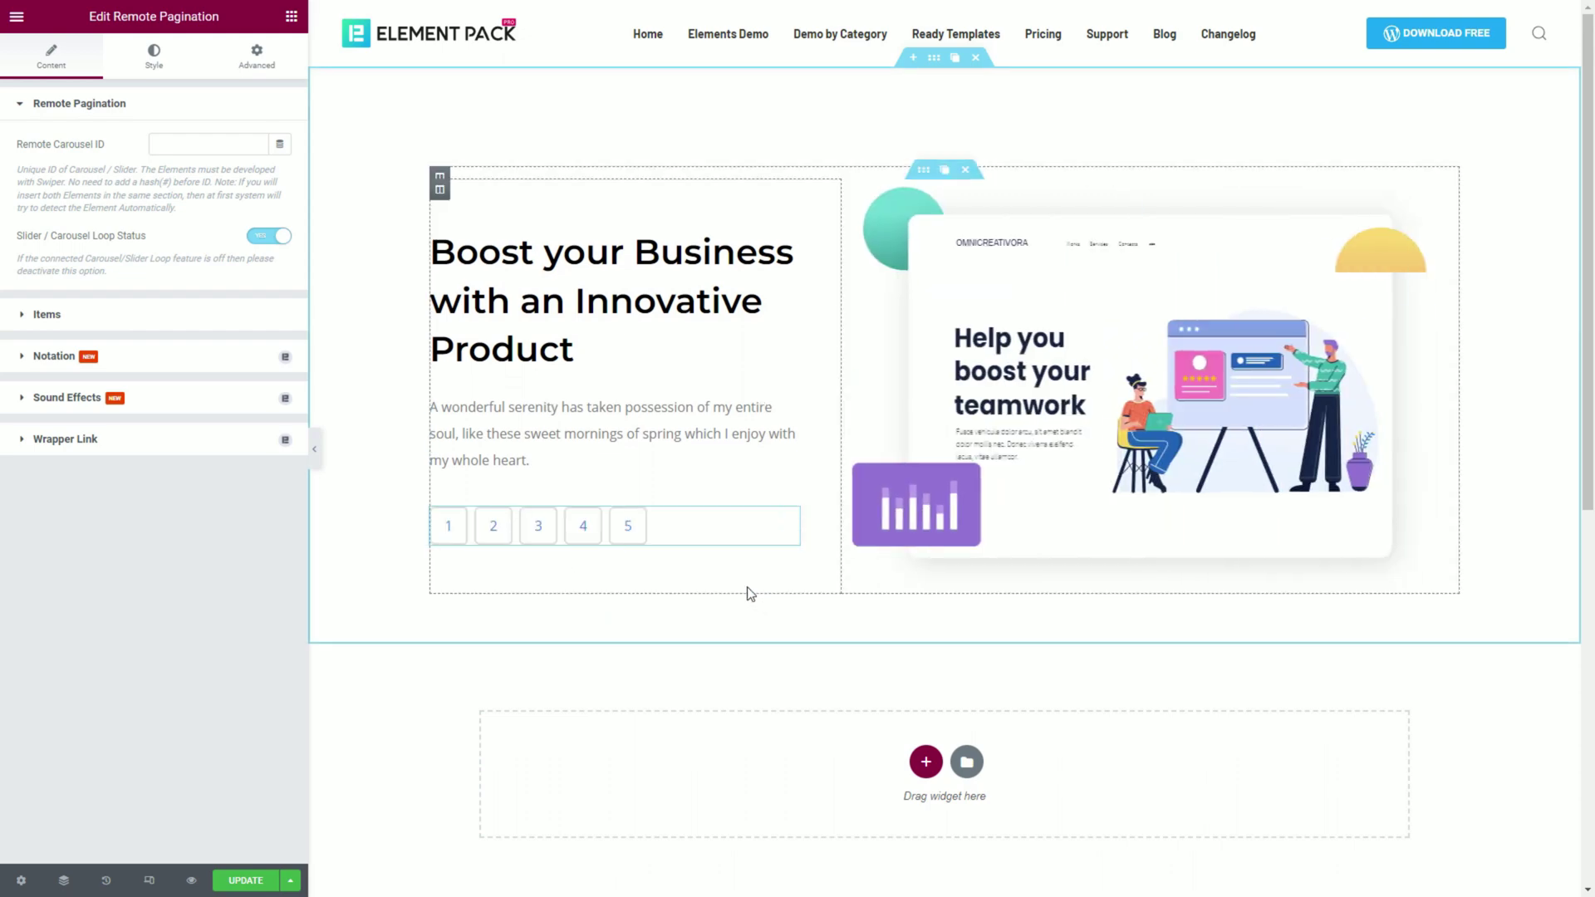
- Switch off Autoplay in the custom carousel's Carousel Settings, leaving infinite loop on
{"action": "left_click", "coordinate": [1366, 272]}
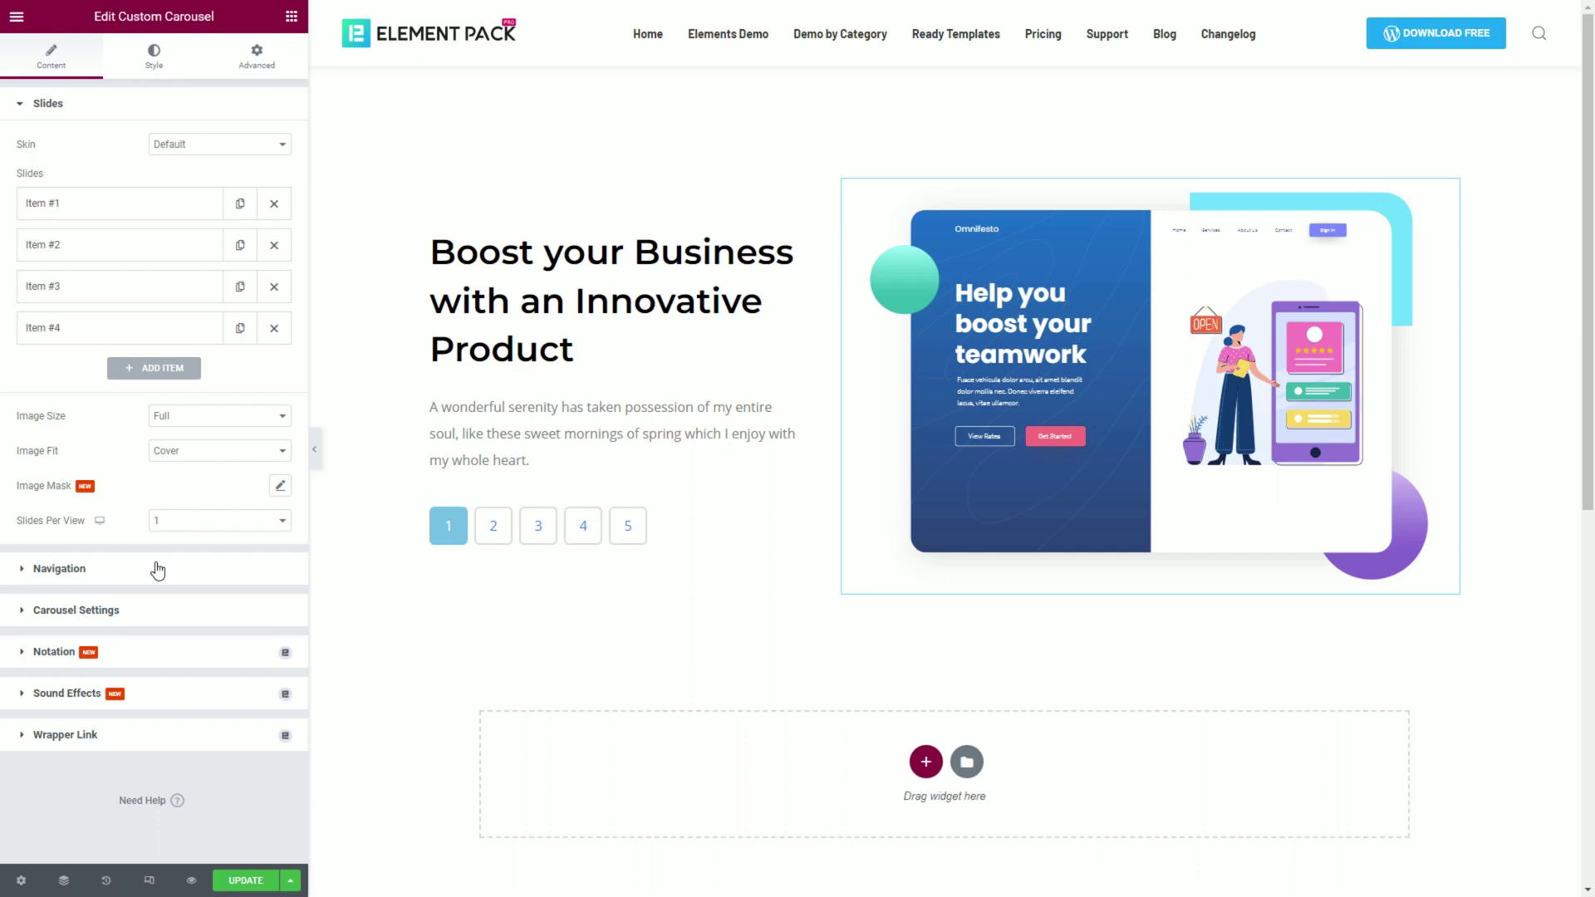
{"action": "left_click", "coordinate": [156, 569]}
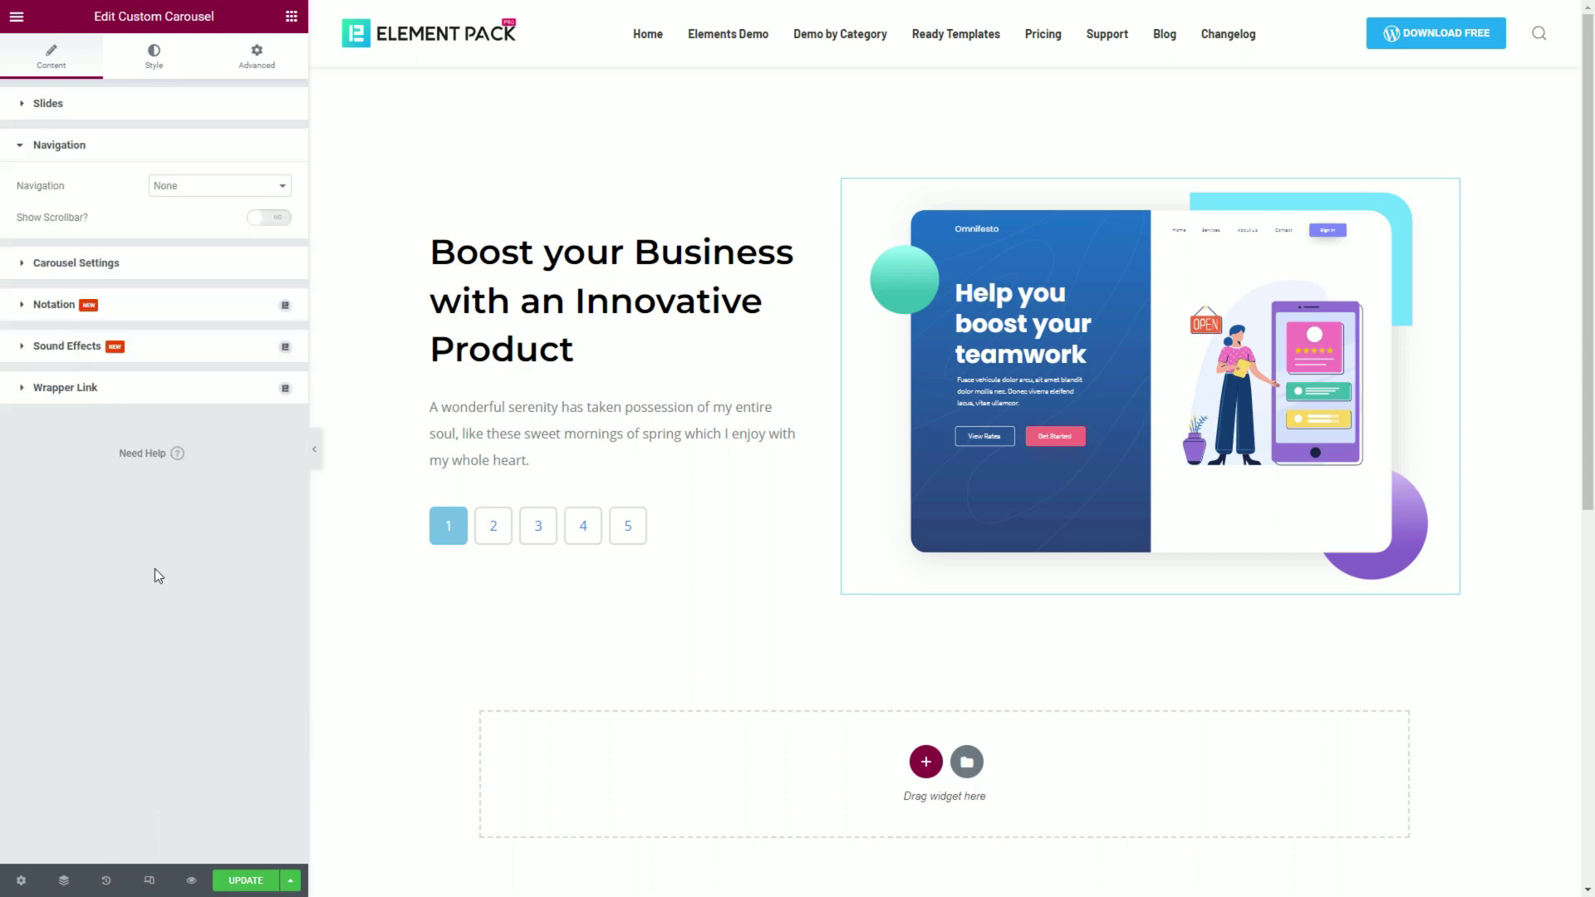
{"action": "left_click", "coordinate": [146, 272]}
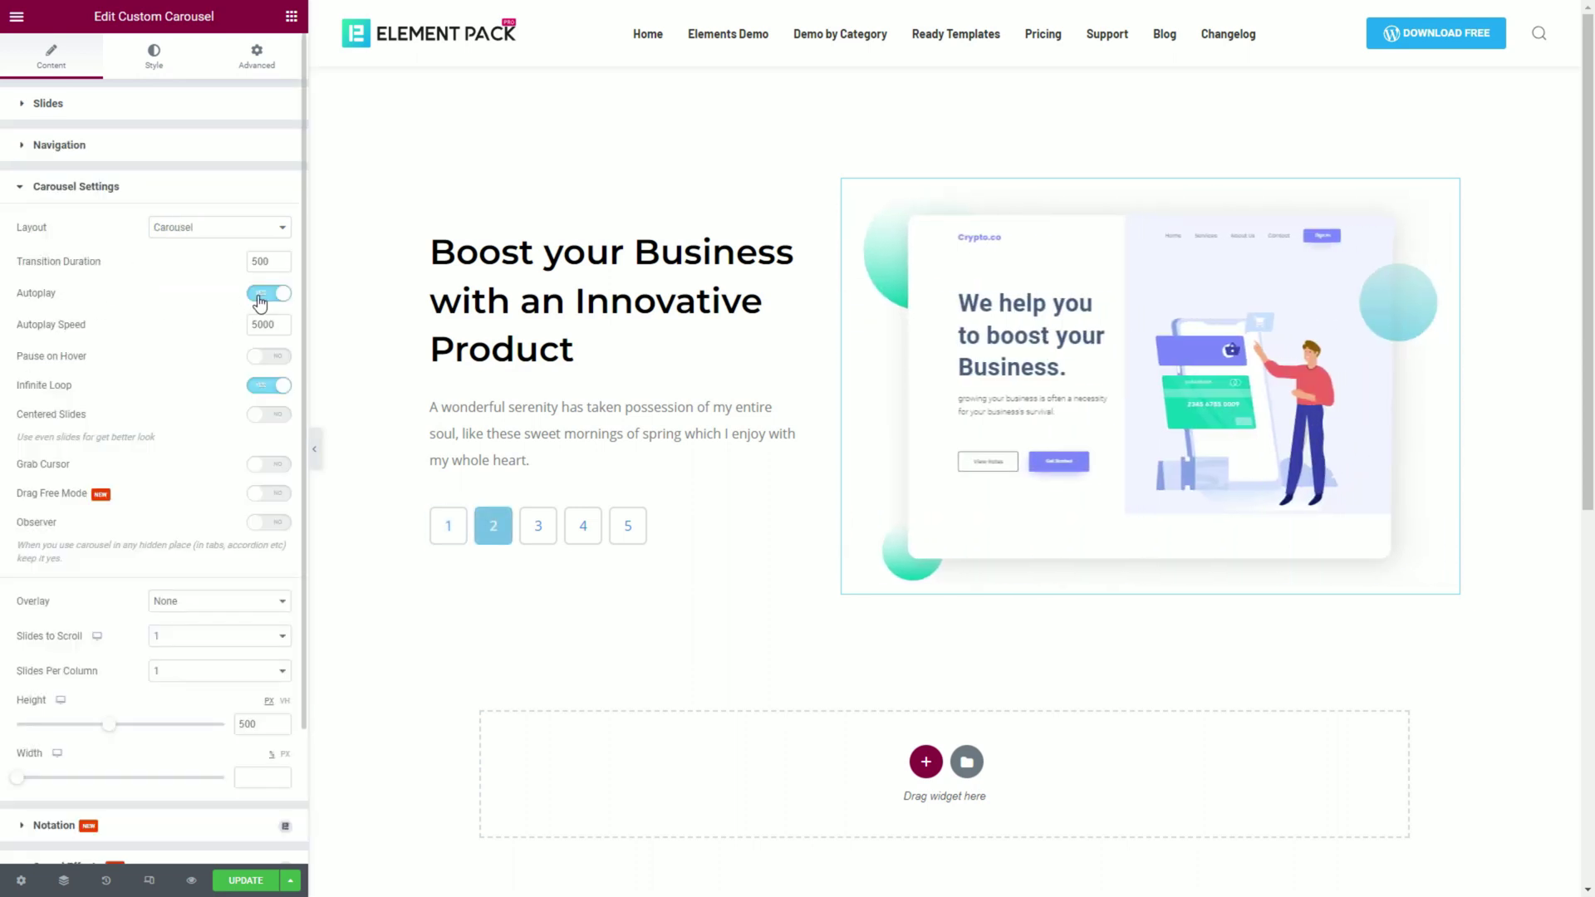
{"action": "left_click", "coordinate": [260, 300]}
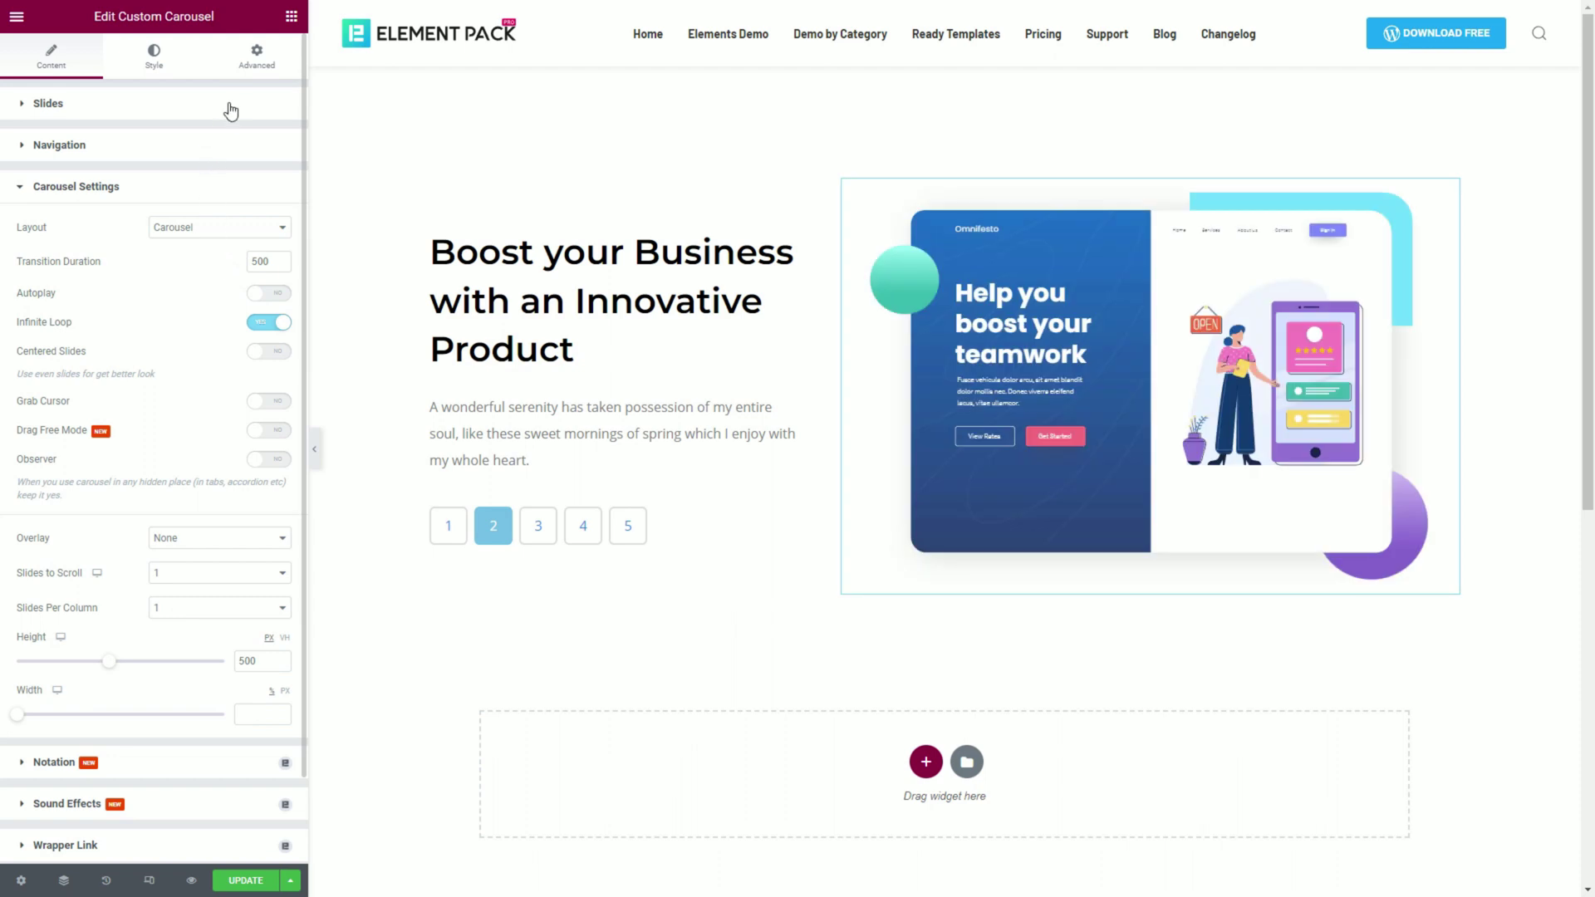
- Enter 'custom-carousel' as the carousel's CSS ID under Advanced and select it for copying
{"action": "left_click", "coordinate": [264, 68]}
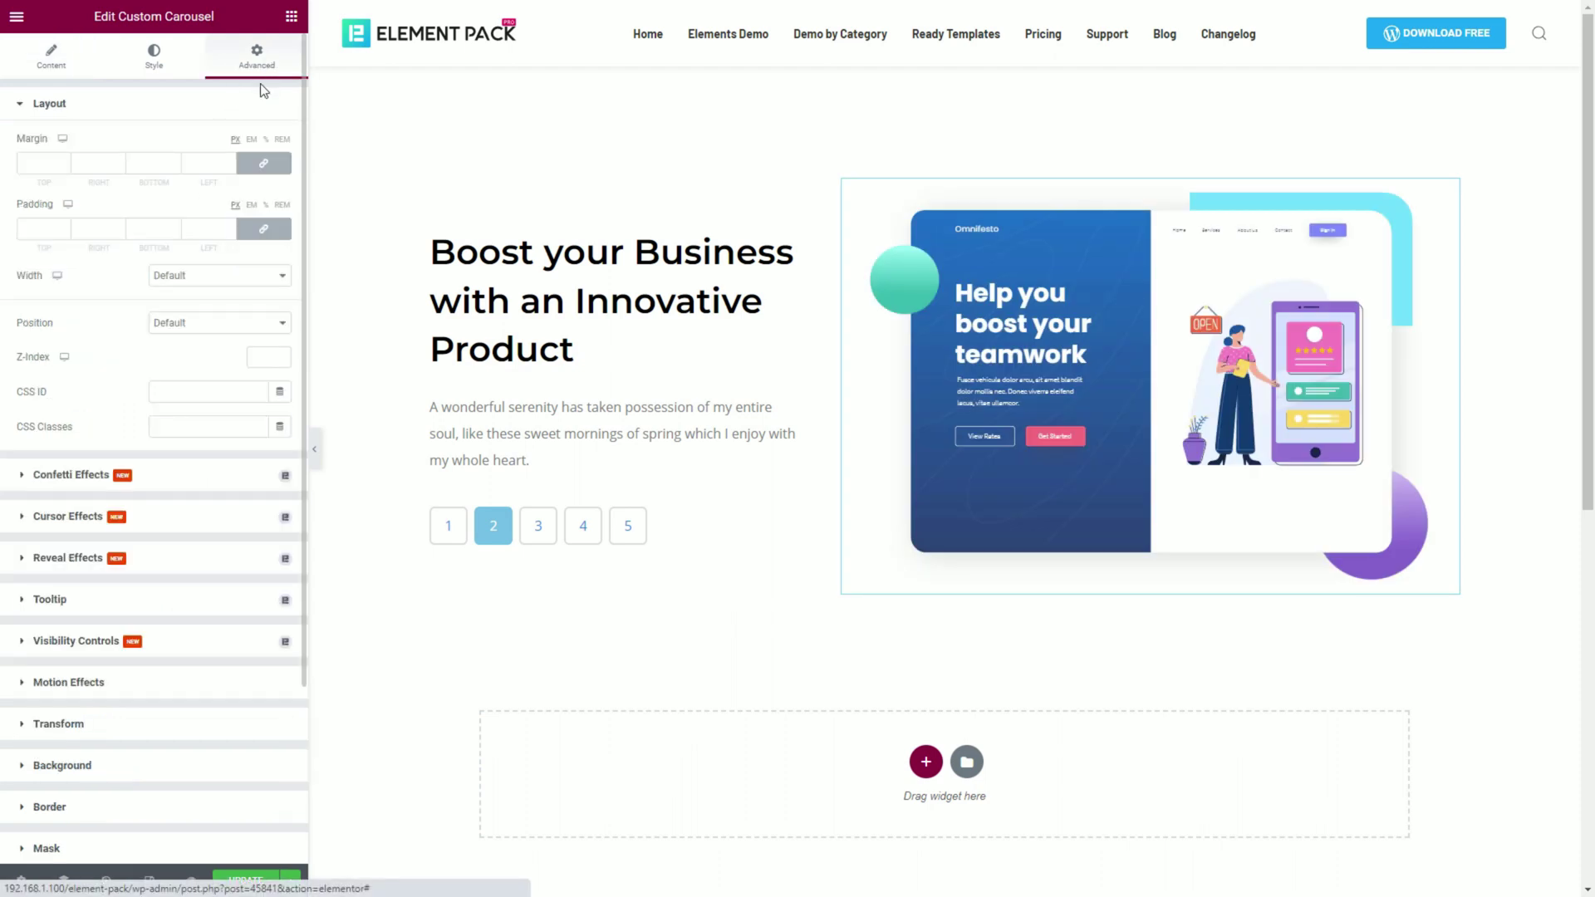
{"action": "left_click", "coordinate": [207, 394]}
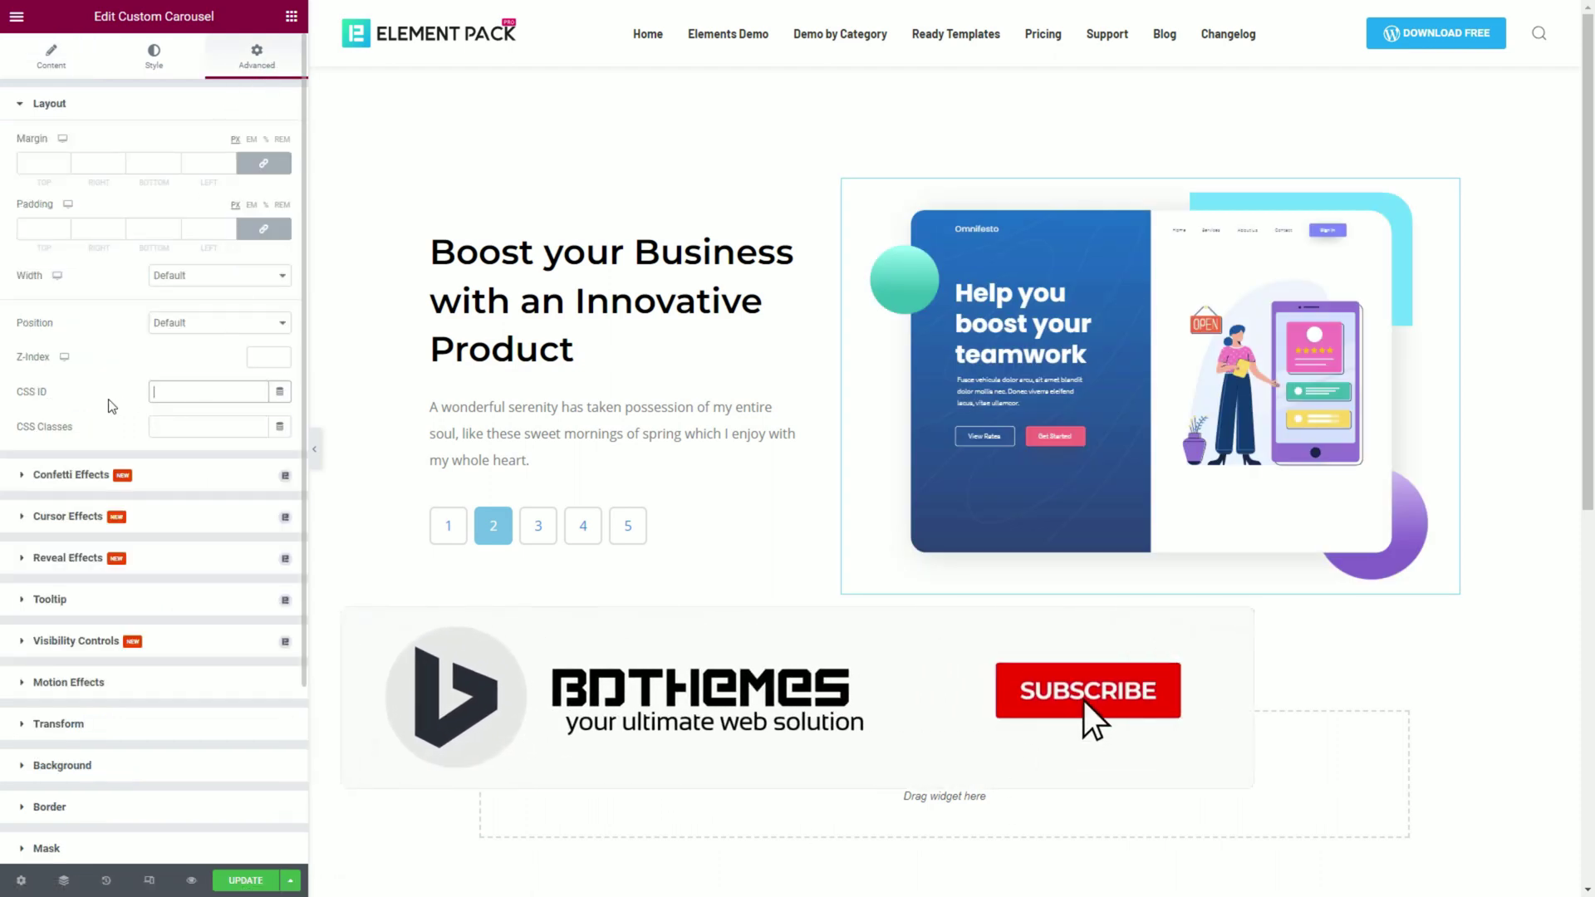
{"action": "type", "text": "custom-ca"}
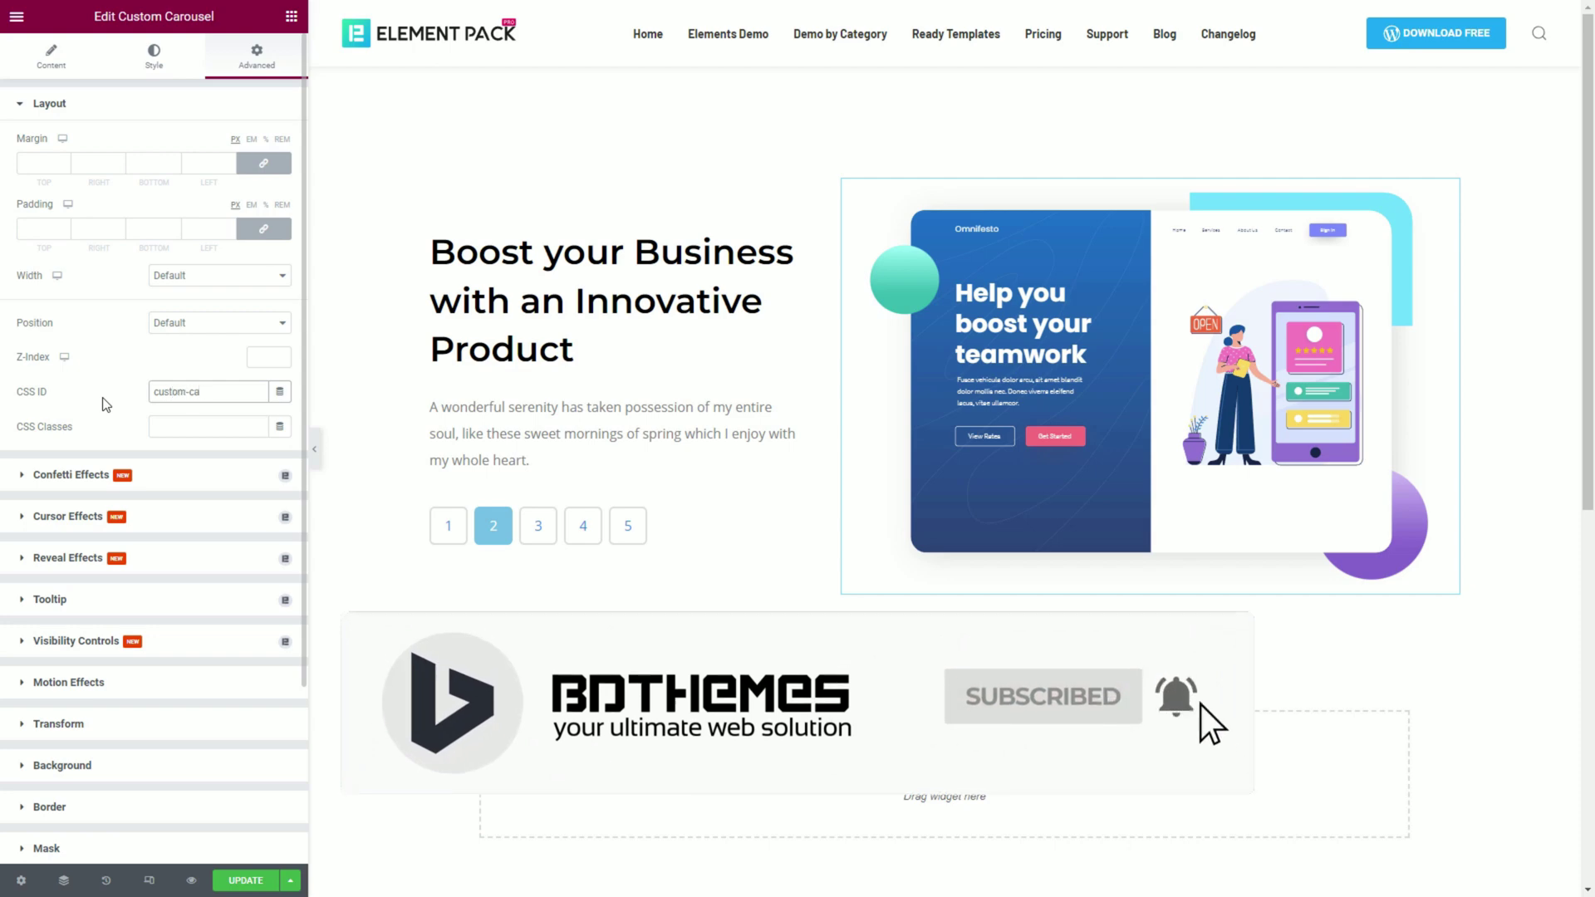
{"action": "type", "text": "rousel"}
{"action": "left_click_drag", "start_coordinate": [236, 400], "coordinate": [123, 398]}
{"action": "key", "text": "ctrl+c"}
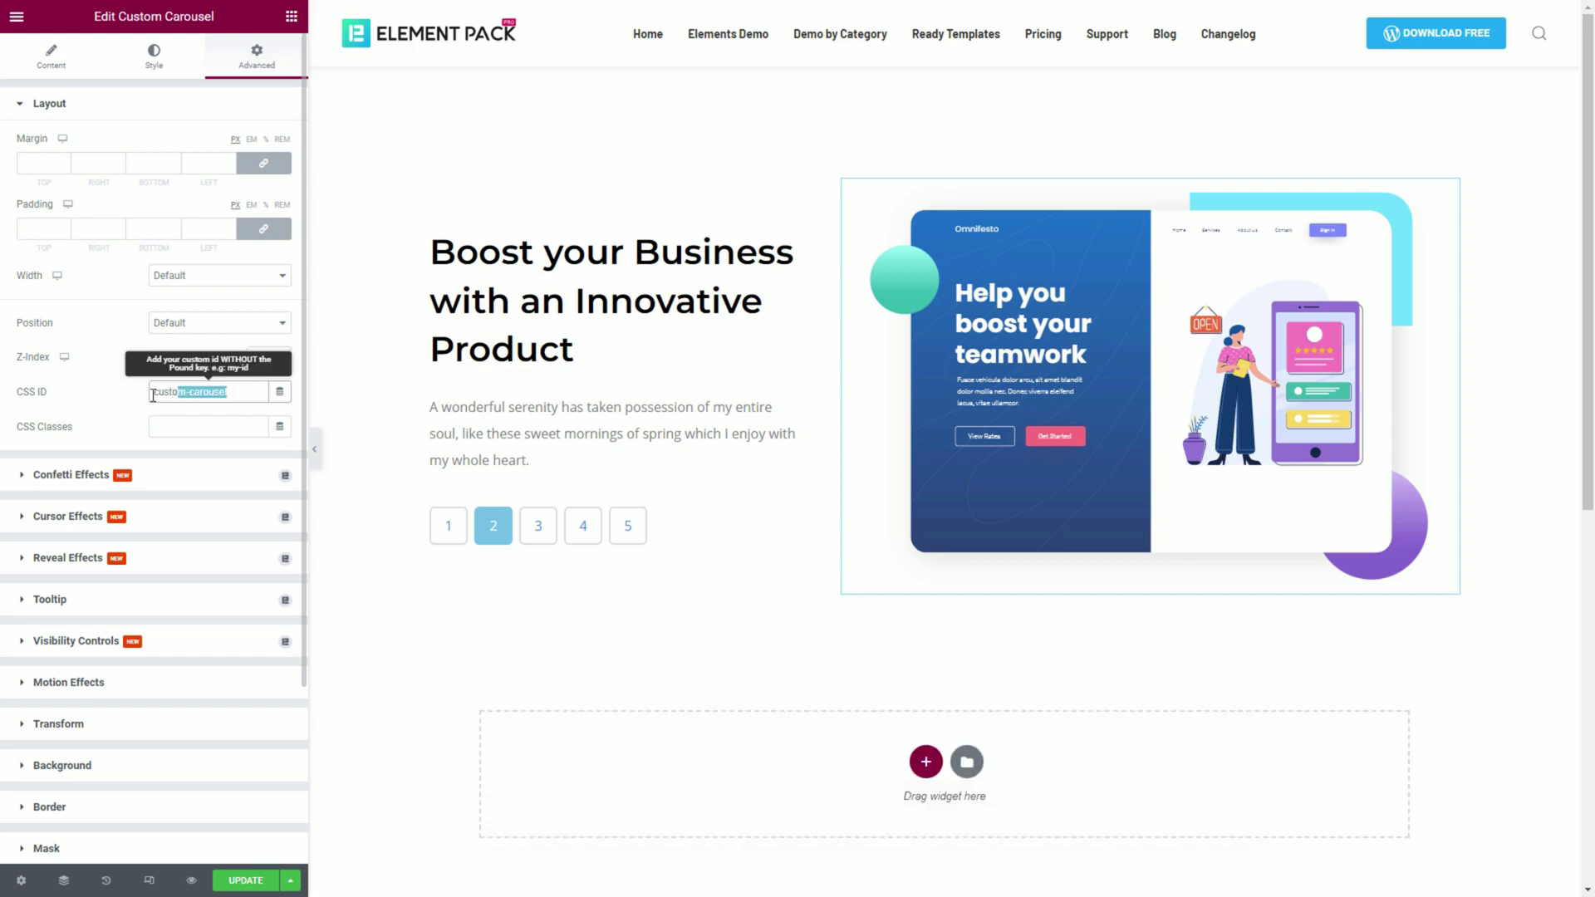
- Paste 'custom-carousel' into the Remote Pagination widget's Remote Carousel ID field
{"action": "left_click", "coordinate": [733, 542]}
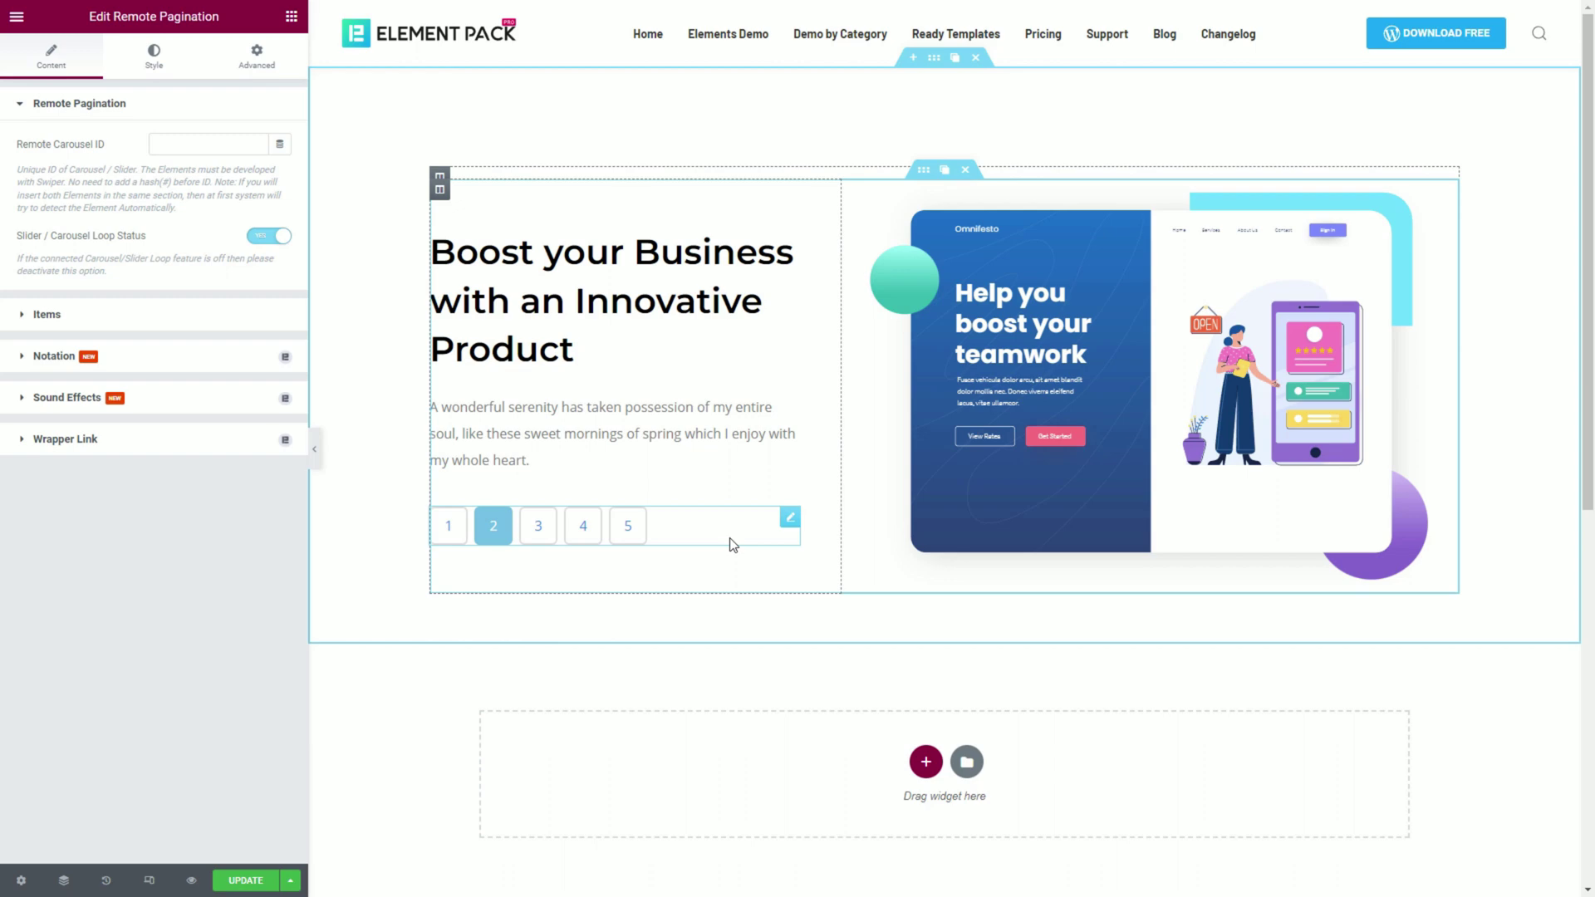
{"action": "left_click", "coordinate": [208, 150]}
{"action": "key", "text": "ctrl+v"}
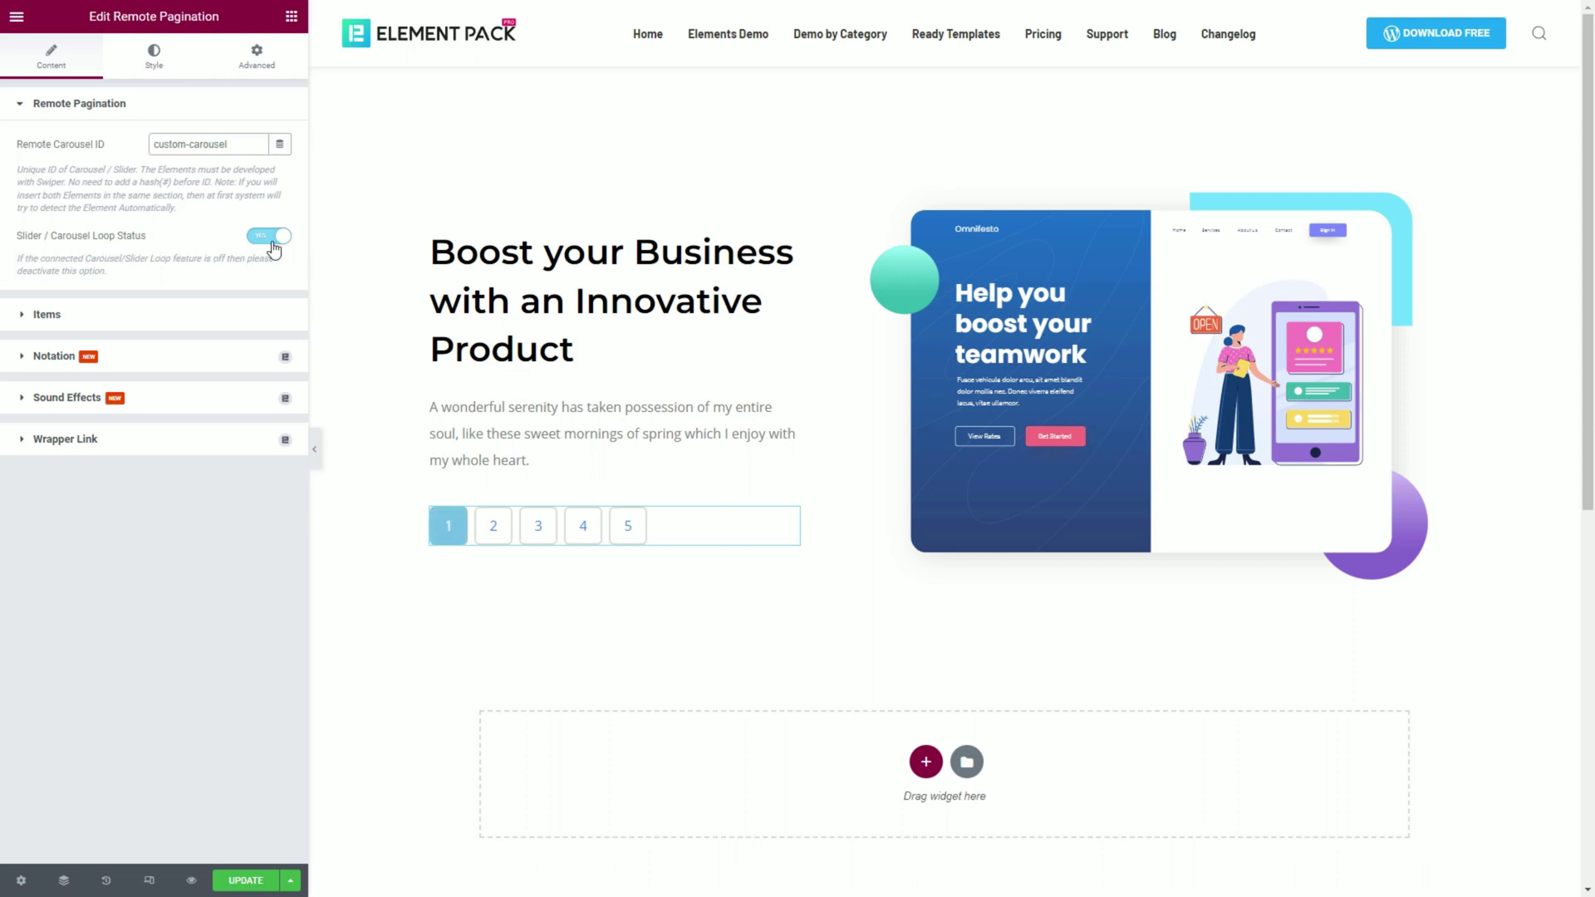
- Check the carousel's slides and delete the fifth pagination item, leaving four
{"action": "left_click", "coordinate": [118, 322]}
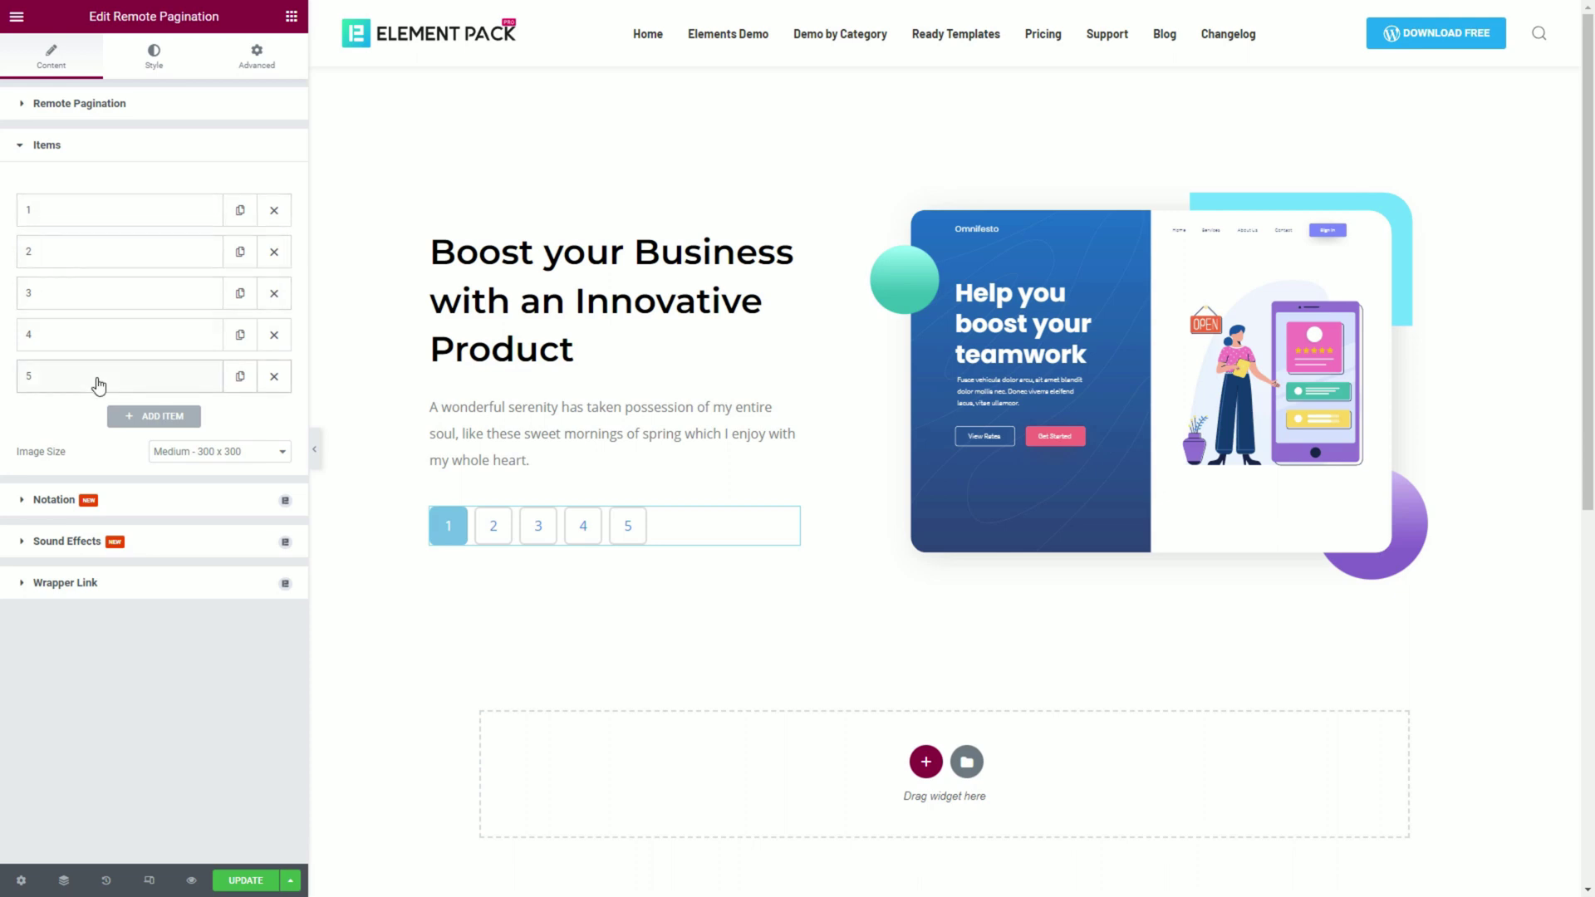
{"action": "left_click", "coordinate": [1122, 375]}
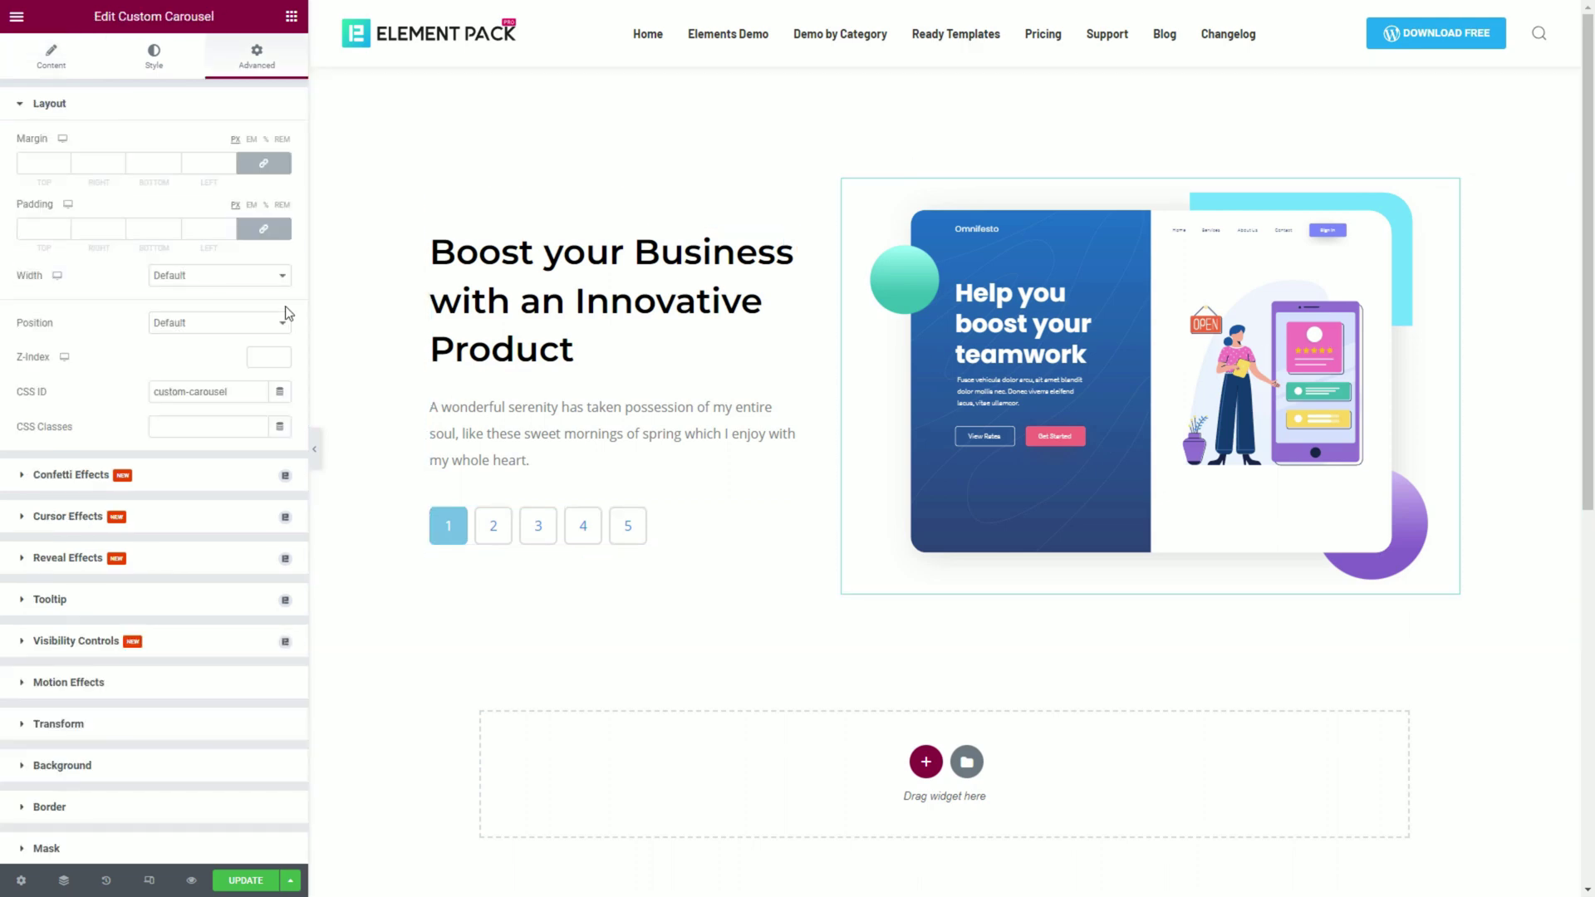
{"action": "left_click", "coordinate": [51, 60]}
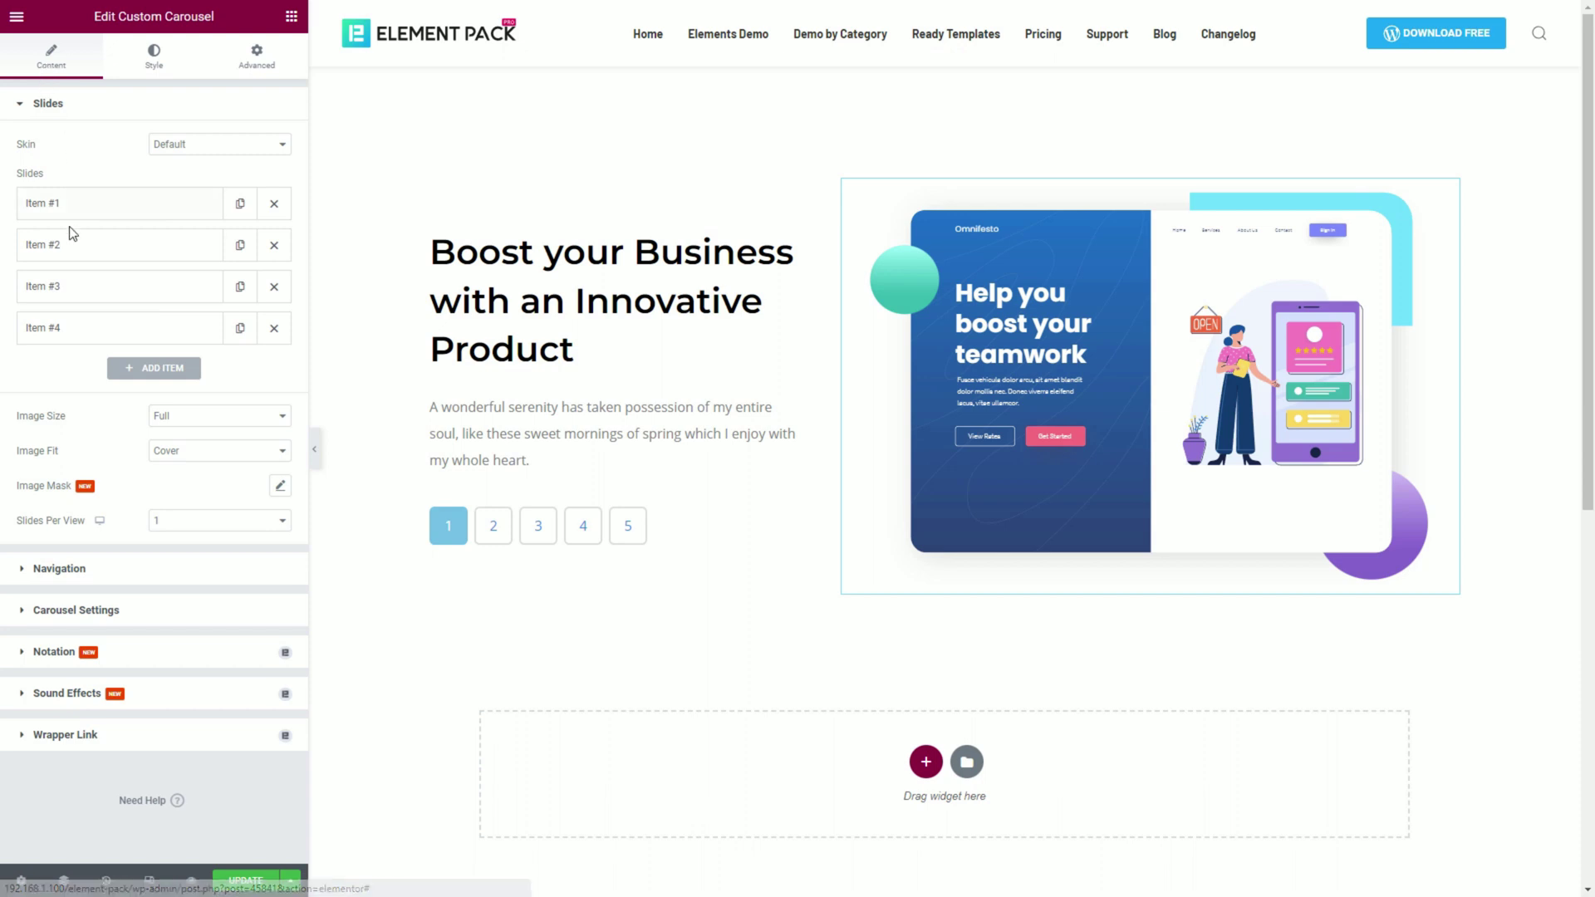
{"action": "left_click", "coordinate": [691, 539]}
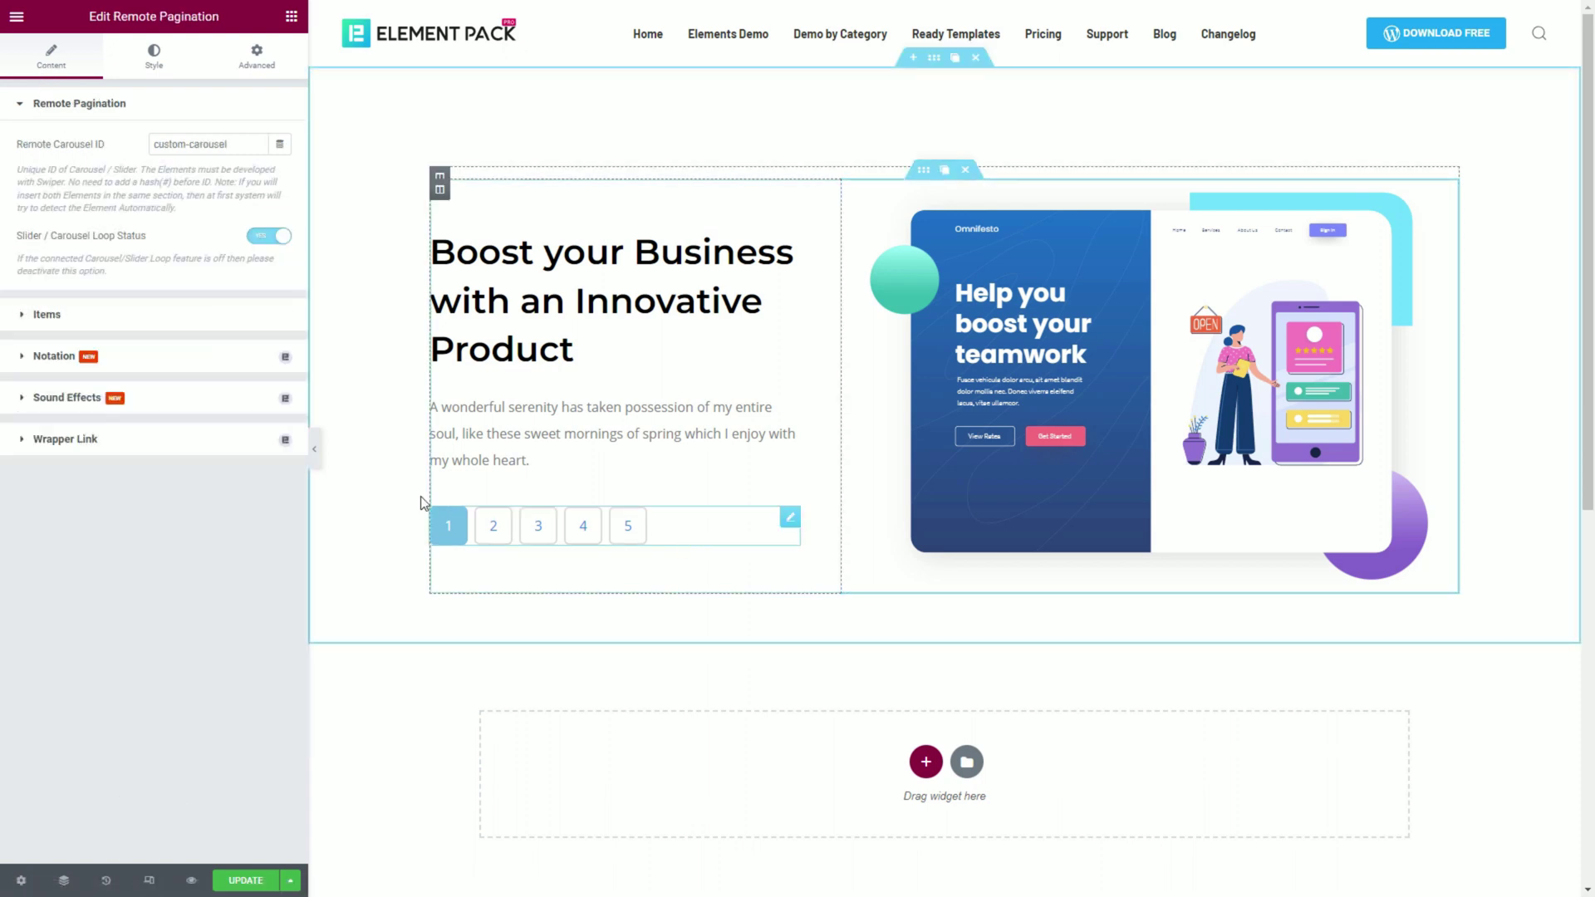
{"action": "left_click", "coordinate": [47, 314]}
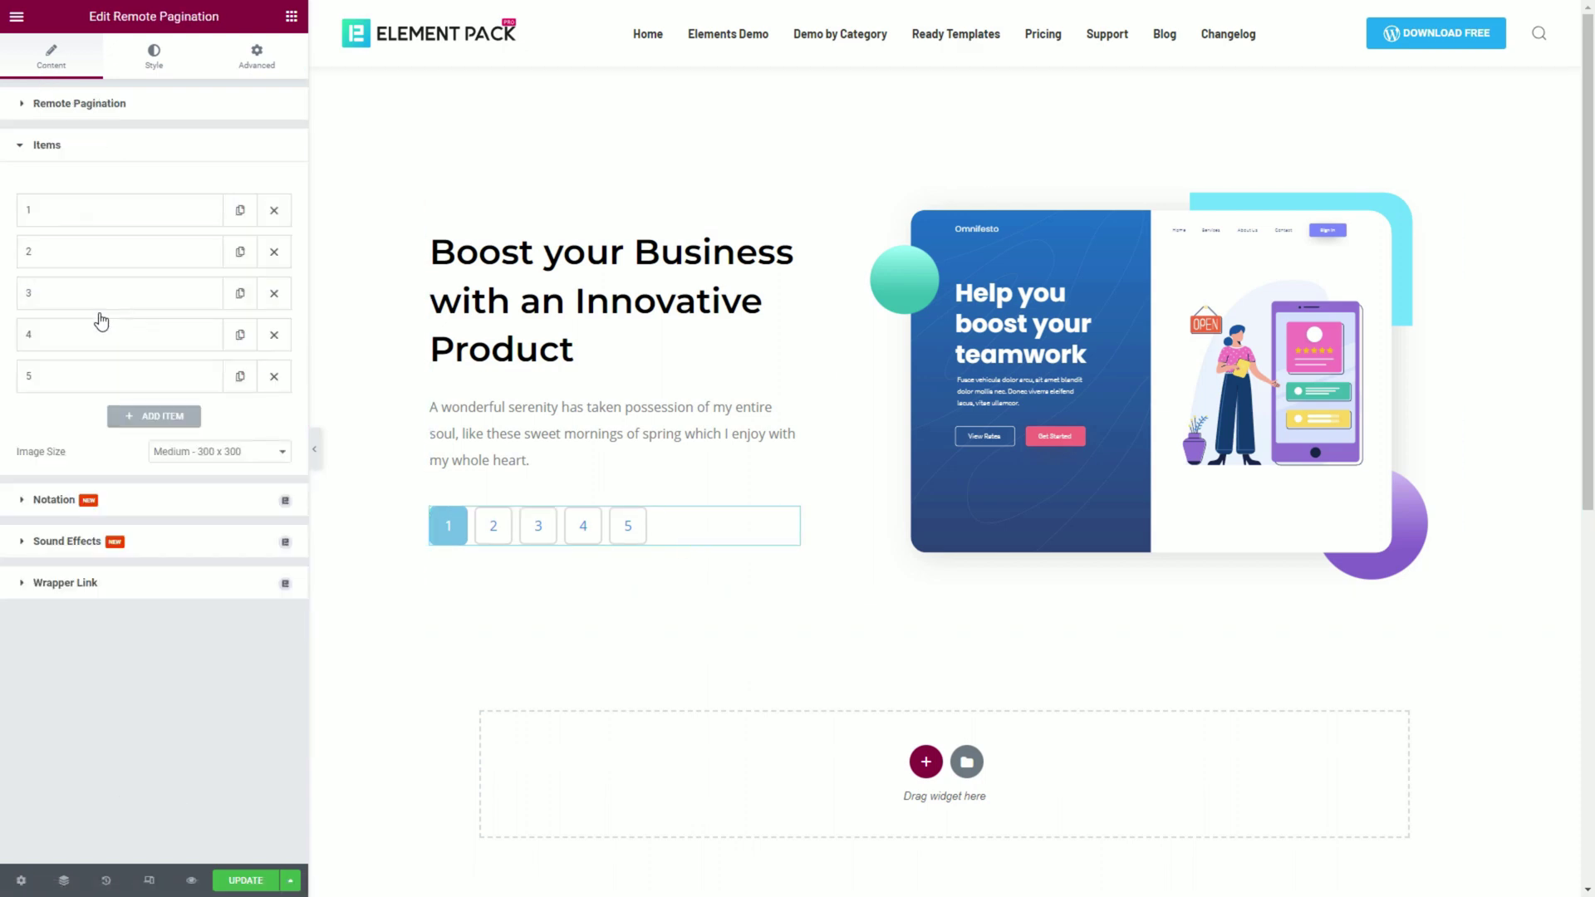
{"action": "left_click", "coordinate": [275, 376]}
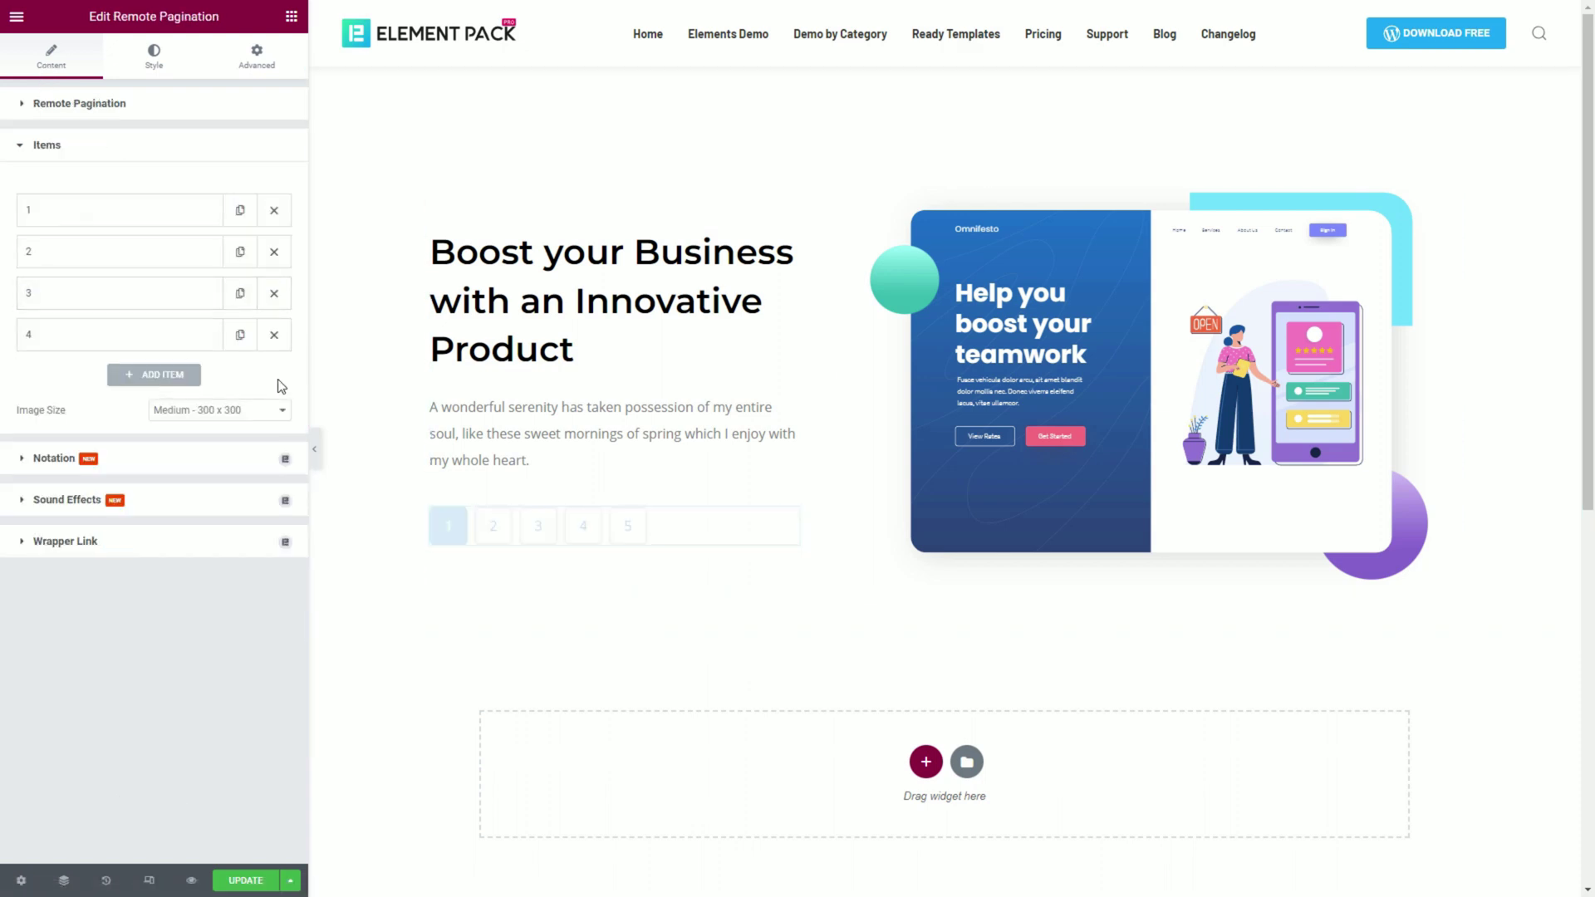
- Set the four items' bullet numbers to 01, 02, 03 and 04
{"action": "left_click", "coordinate": [155, 223]}
{"action": "double_click", "coordinate": [63, 268]}
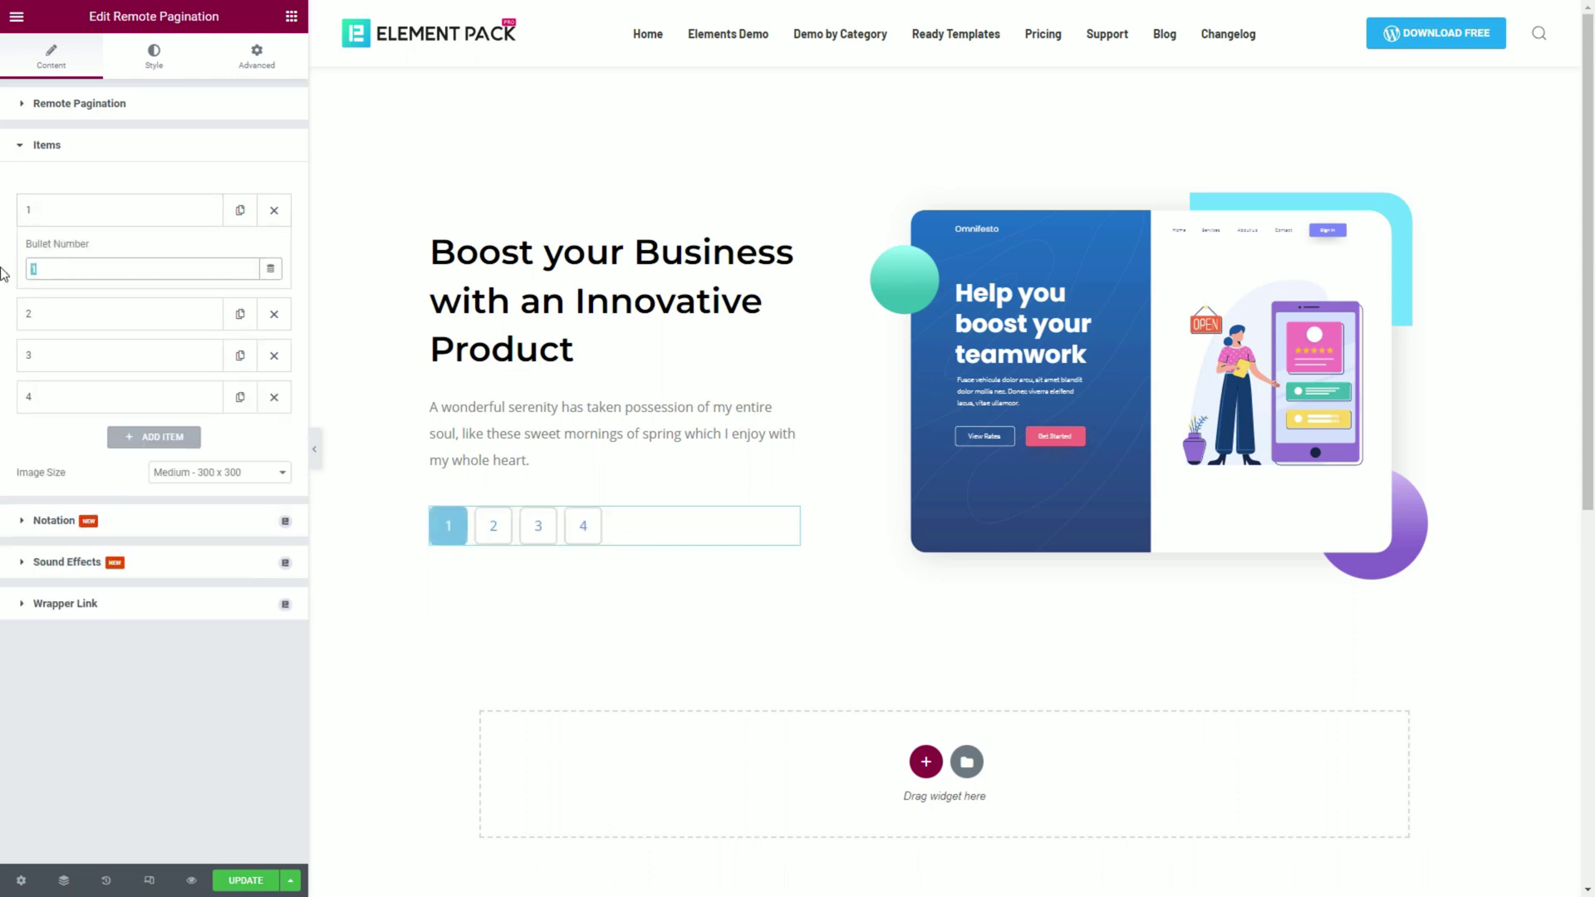
{"action": "type", "text": "0"}
{"action": "left_click", "coordinate": [63, 312]}
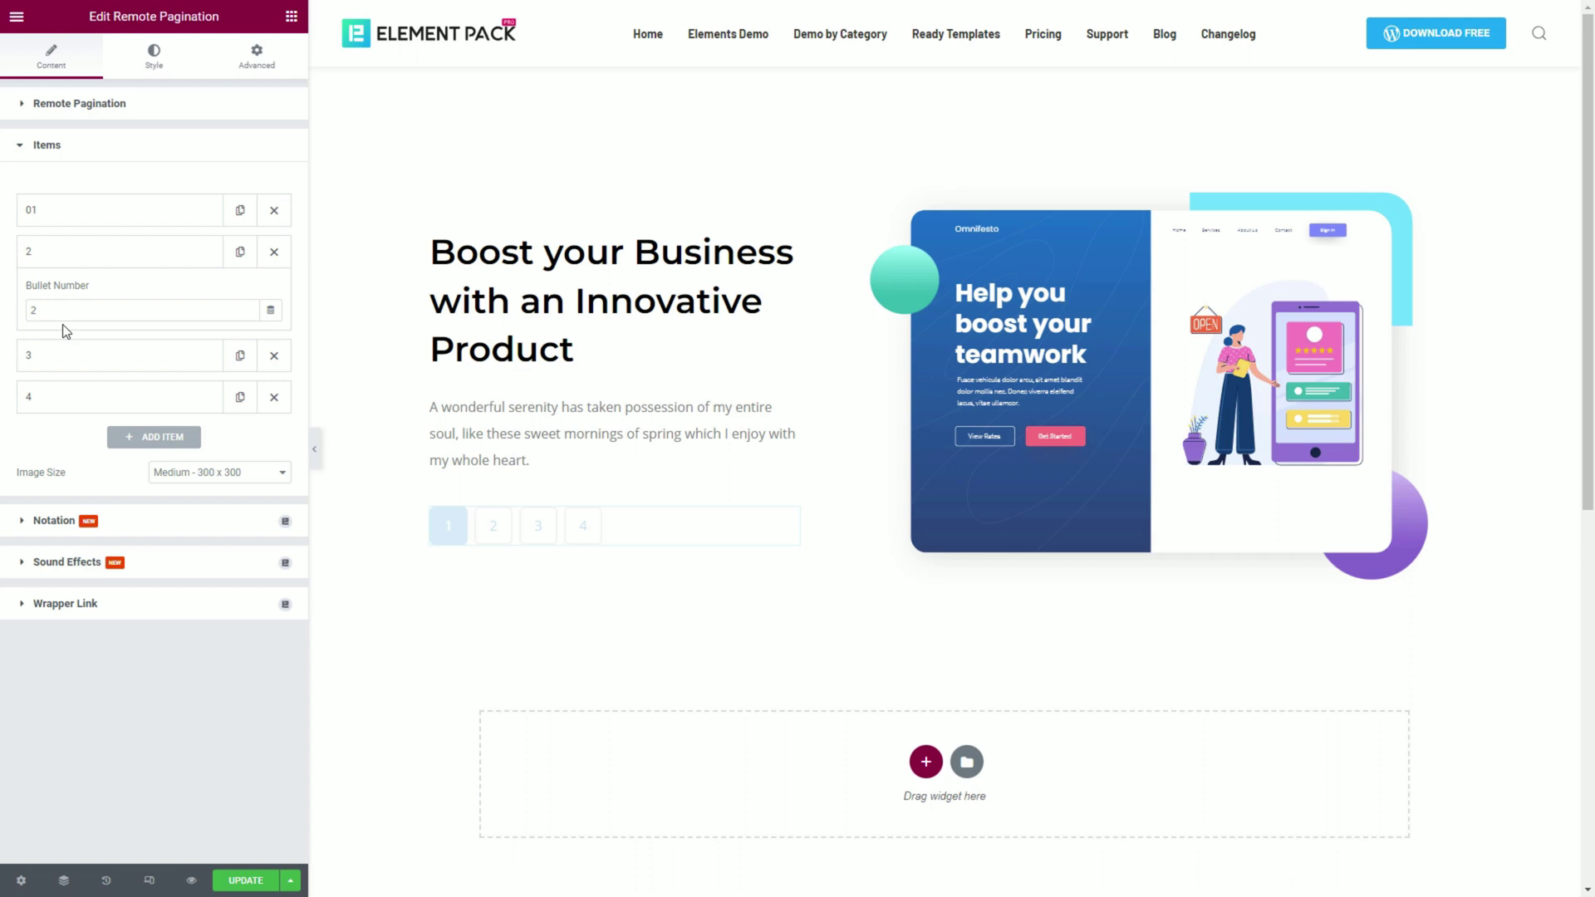
{"action": "type", "text": "02"}
{"action": "left_click", "coordinate": [83, 360]}
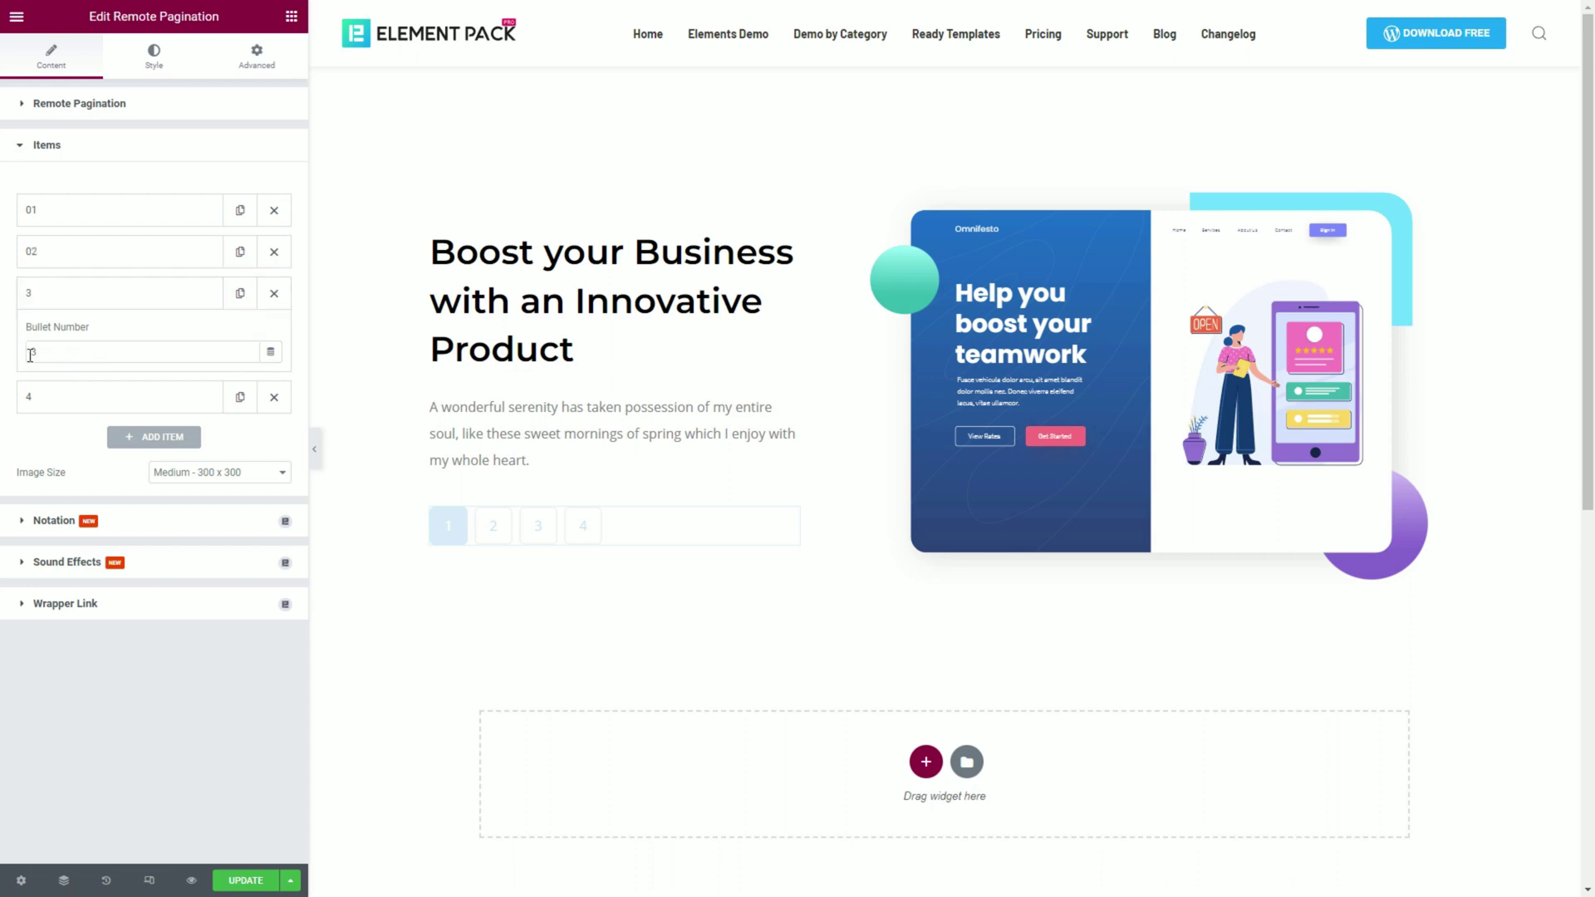
{"action": "left_click", "coordinate": [32, 353]}
{"action": "type", "text": "0"}
{"action": "left_click", "coordinate": [35, 397]}
{"action": "type", "text": "0"}
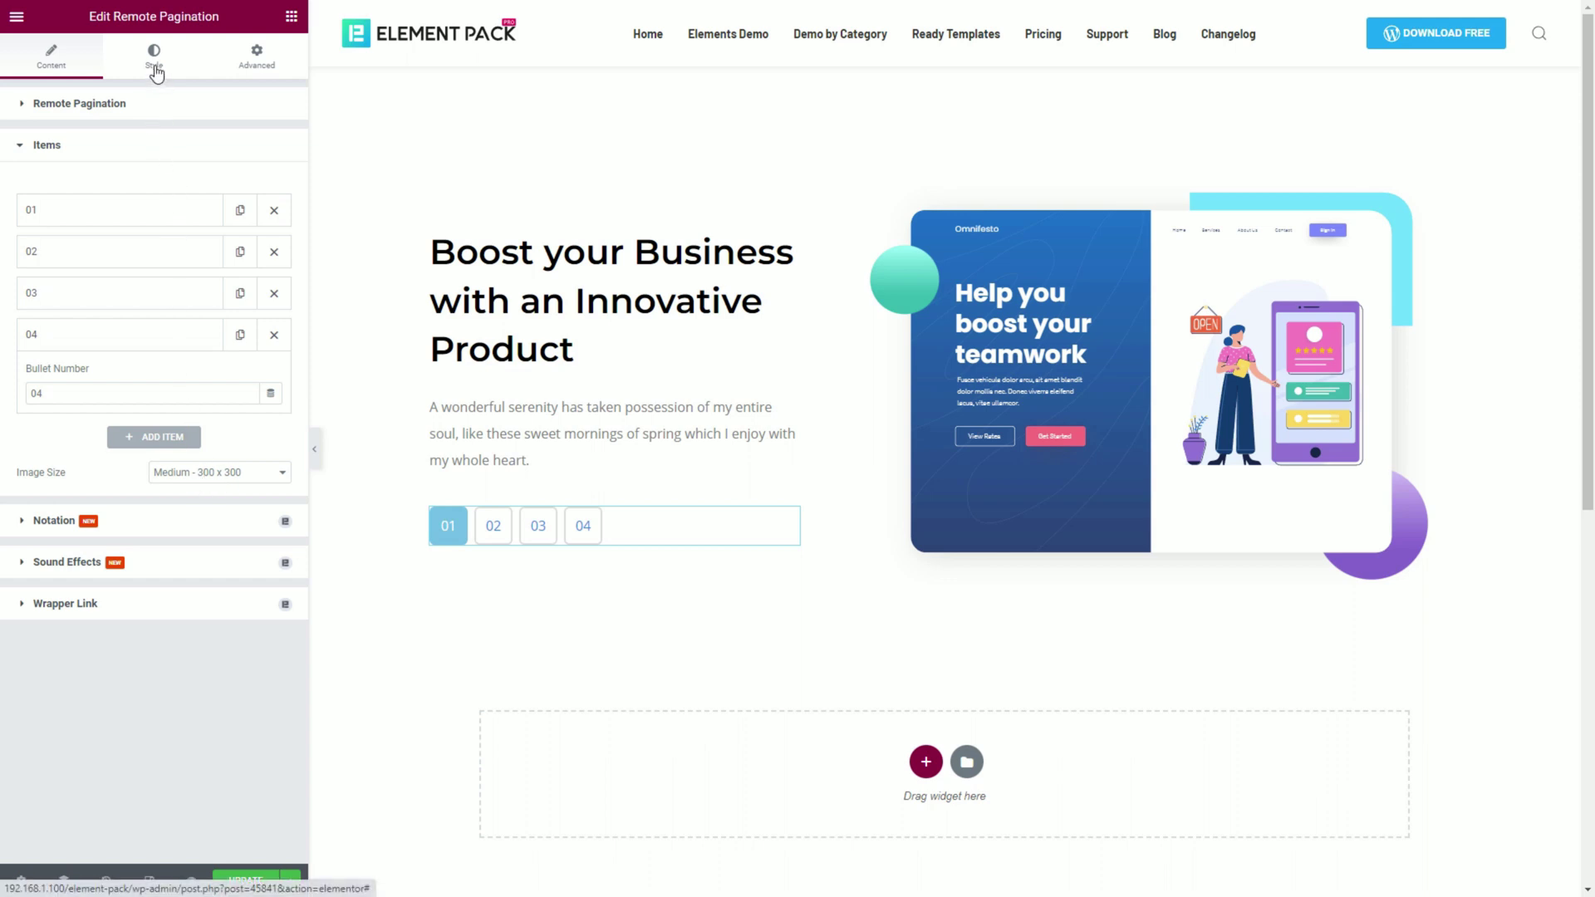
- Style the buttons with spacing 20 and a solid, width-1, #6EC1E426 border
{"action": "left_click", "coordinate": [154, 59]}
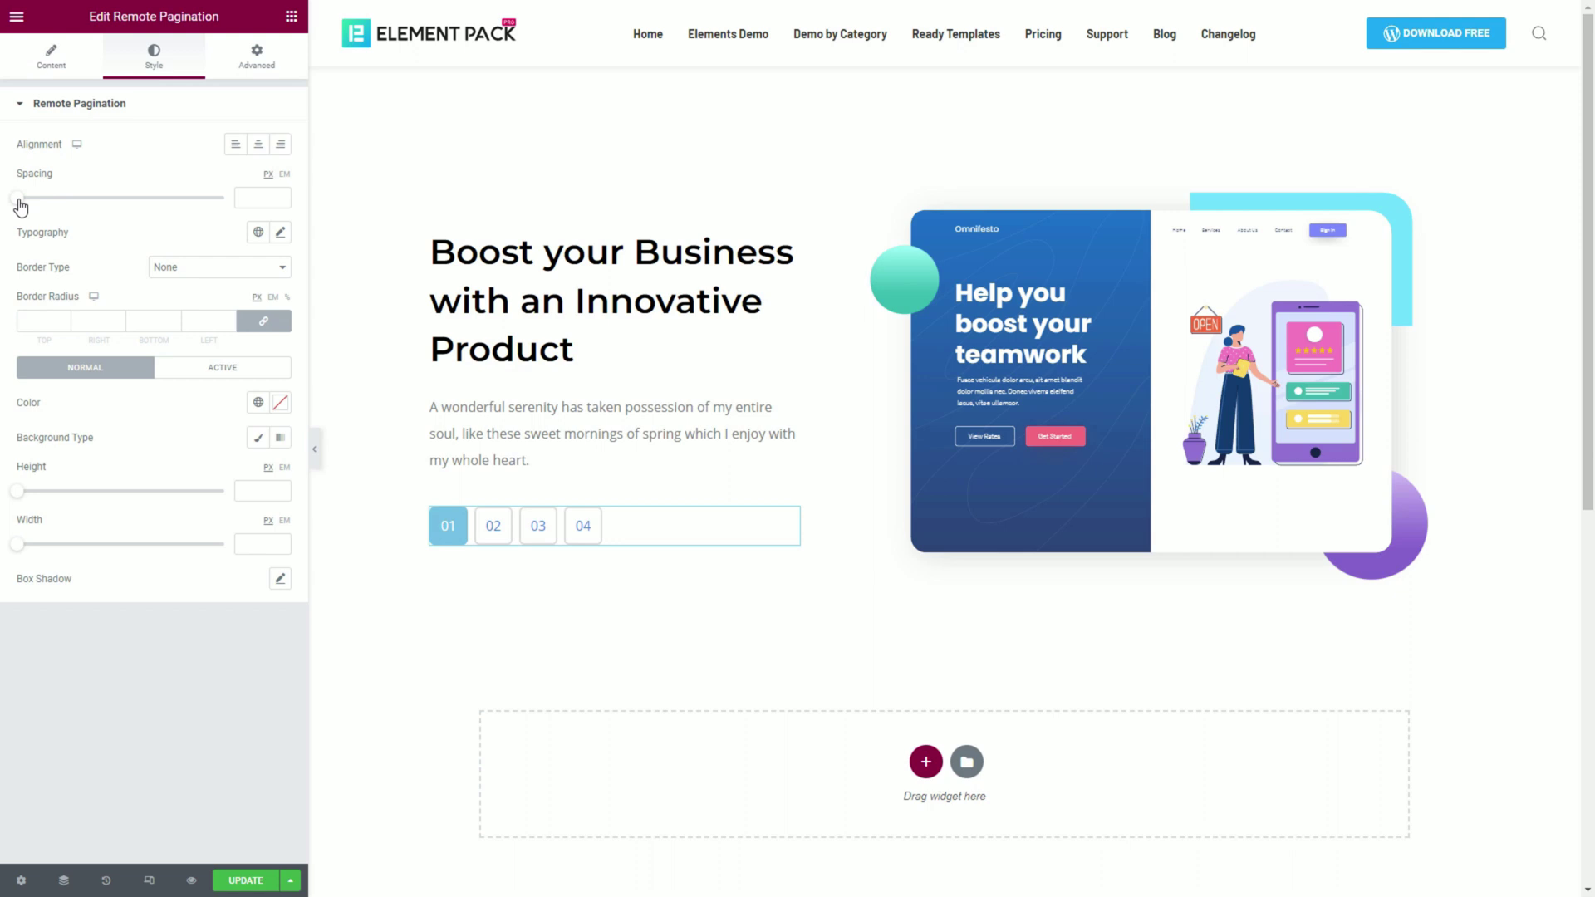
{"action": "left_click_drag", "start_coordinate": [19, 200], "coordinate": [62, 200]}
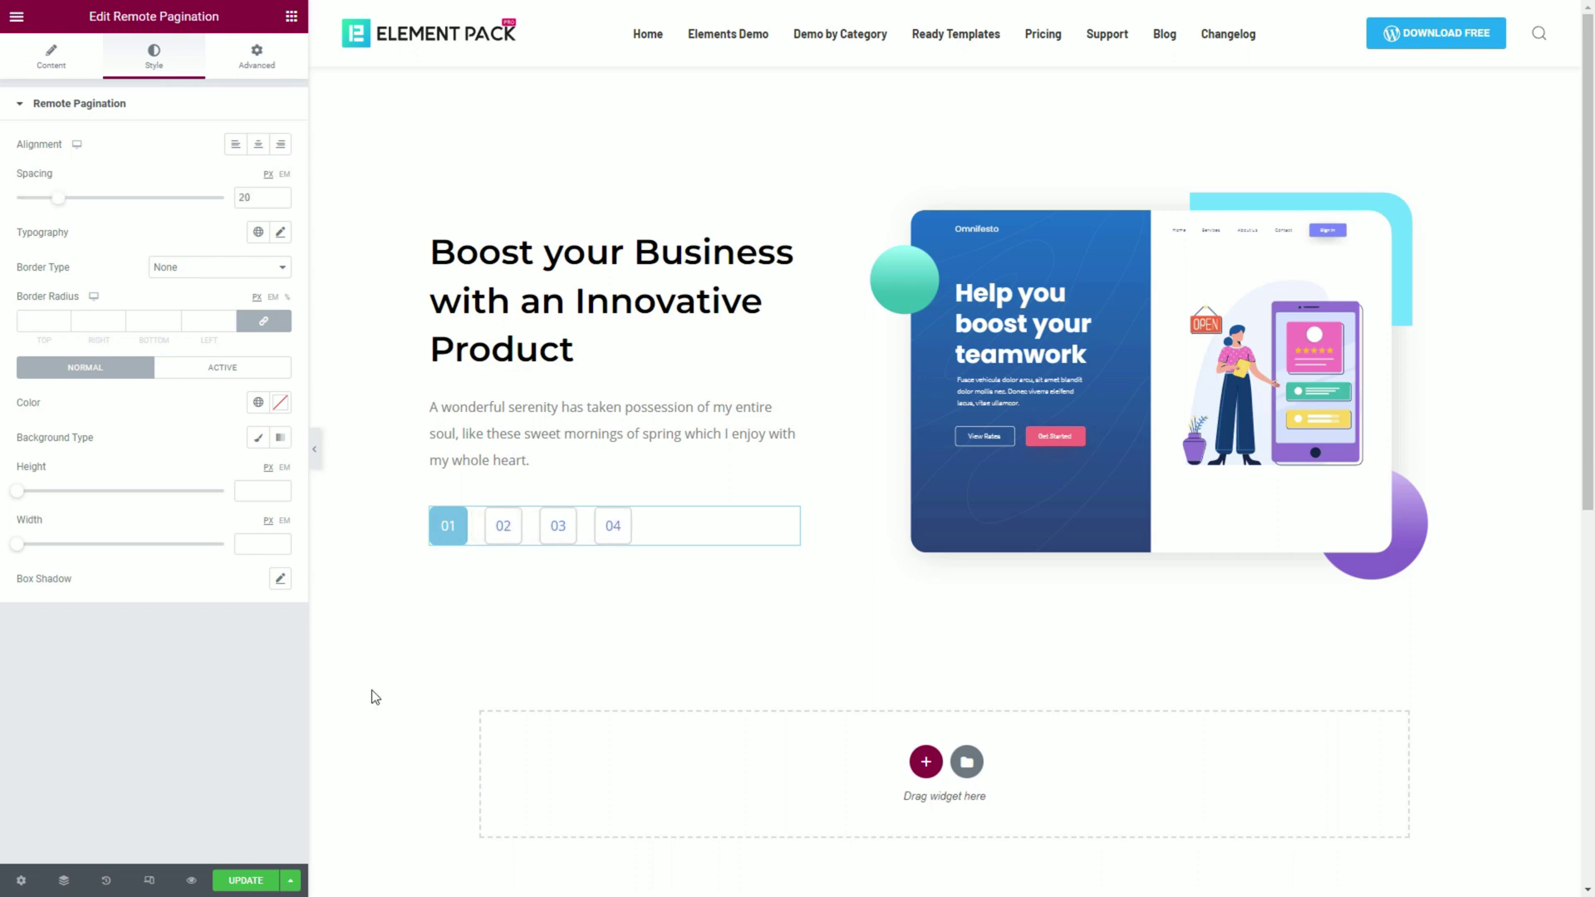
{"action": "left_click", "coordinate": [235, 269]}
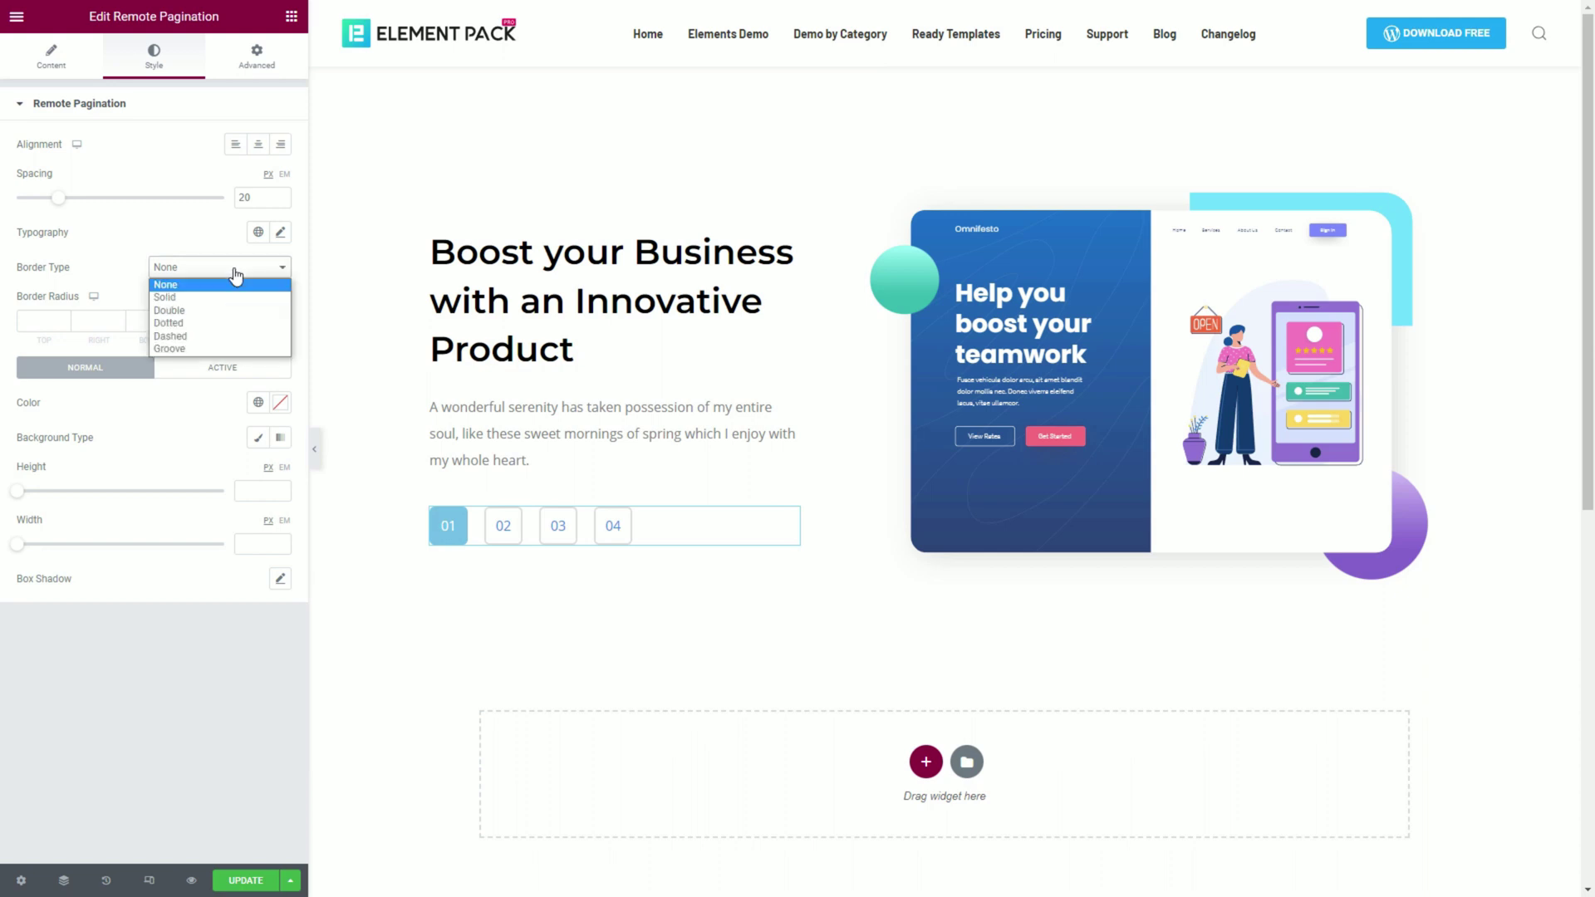
{"action": "left_click", "coordinate": [177, 297]}
{"action": "left_click", "coordinate": [37, 320]}
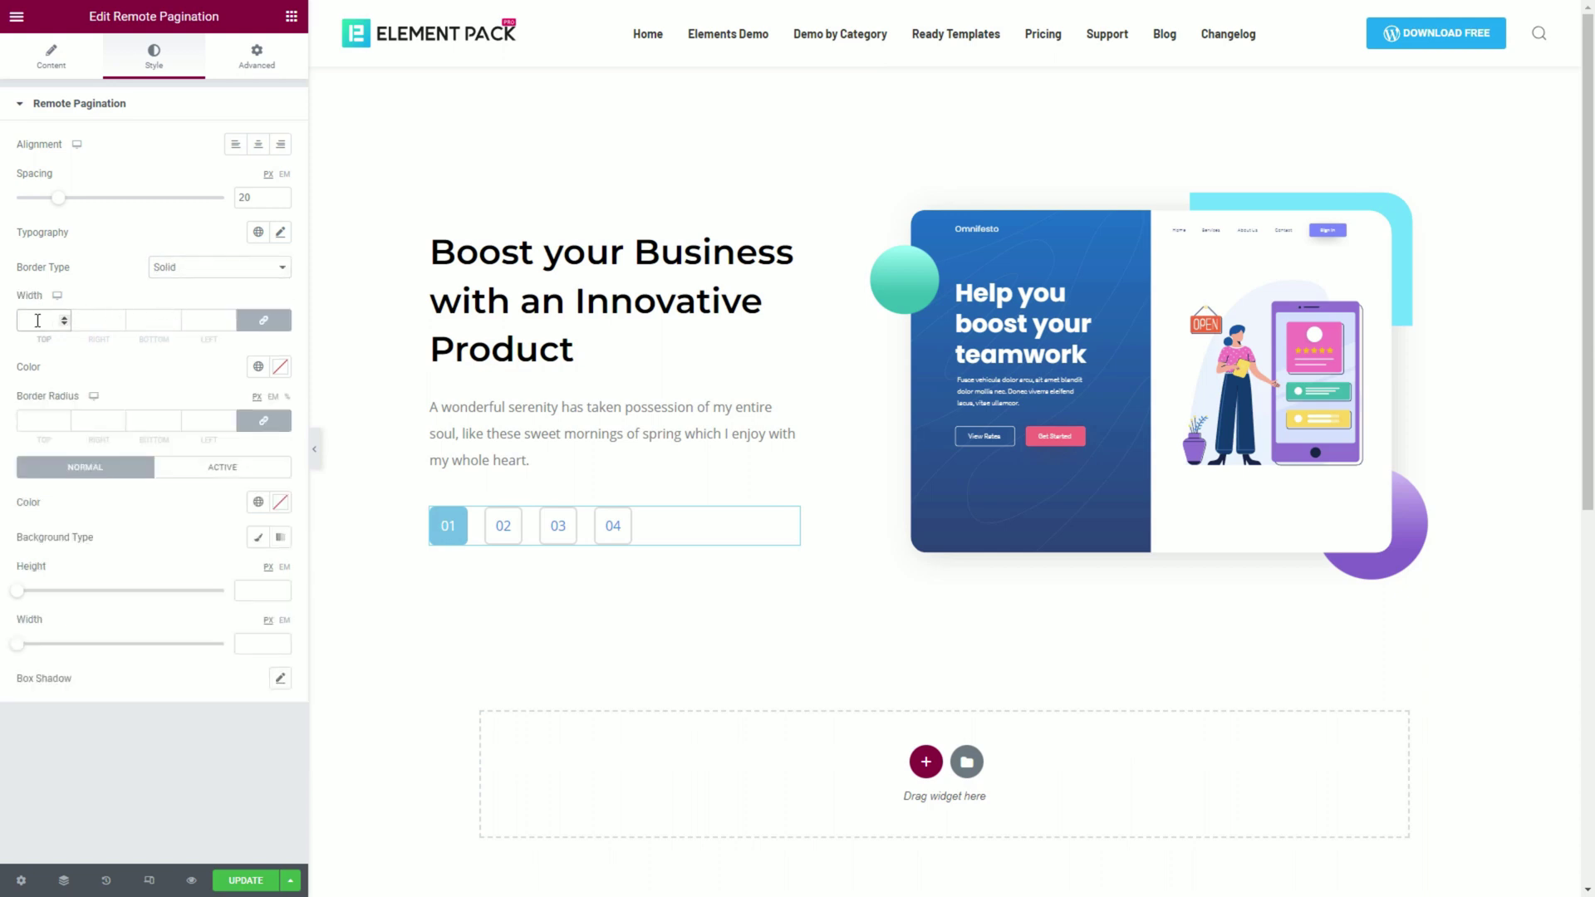
{"action": "type", "text": "1"}
{"action": "left_click", "coordinate": [277, 372]}
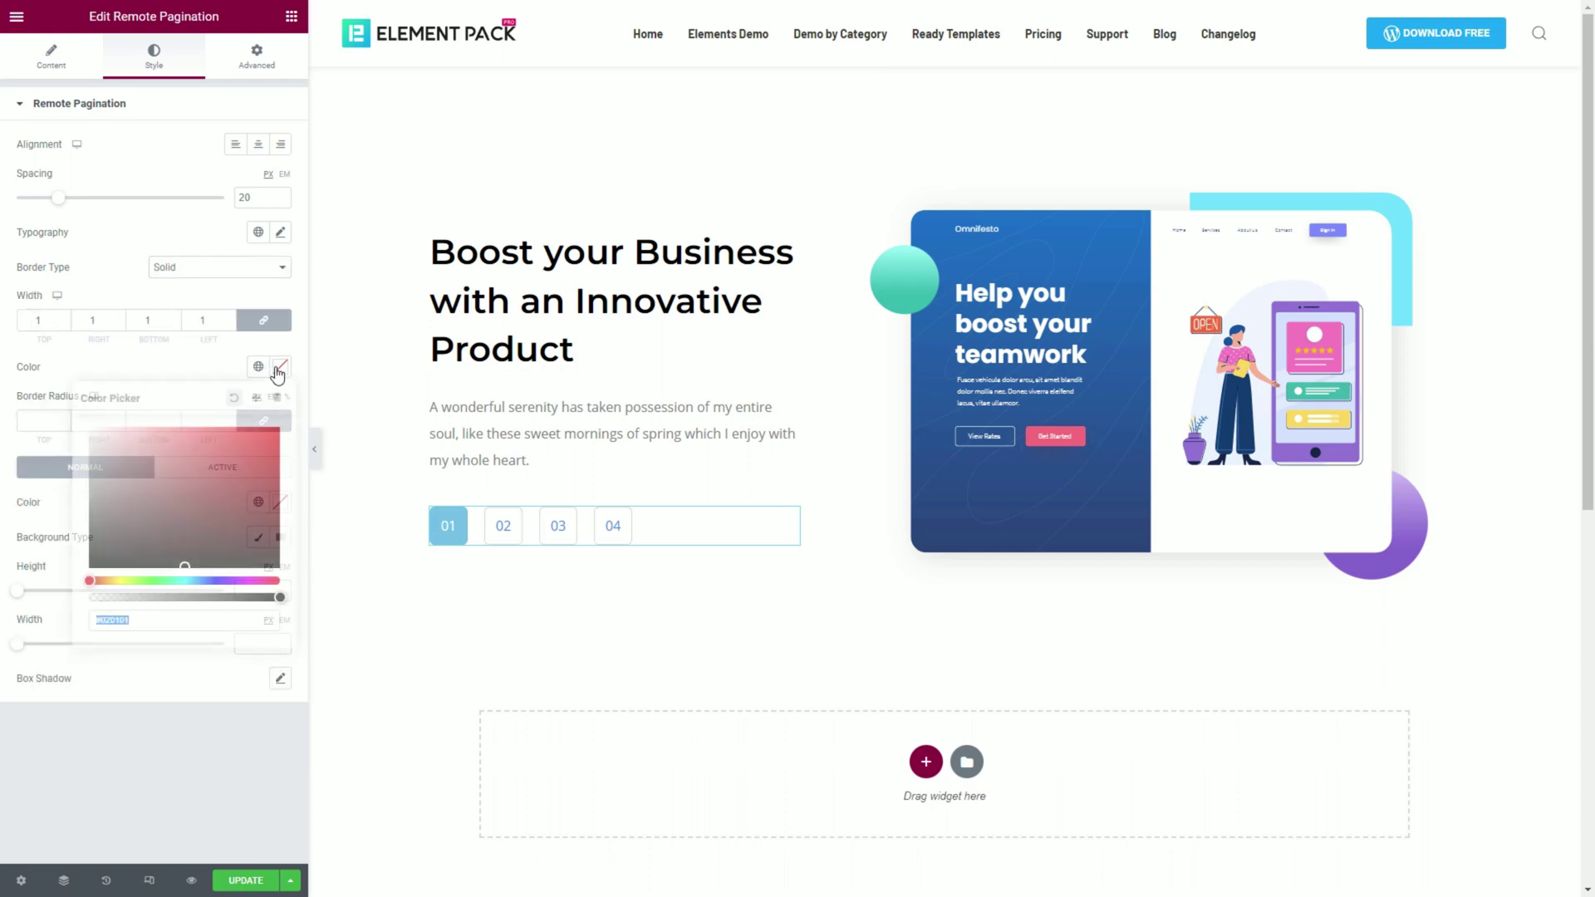
{"action": "type", "text": "#6EC1E426"}
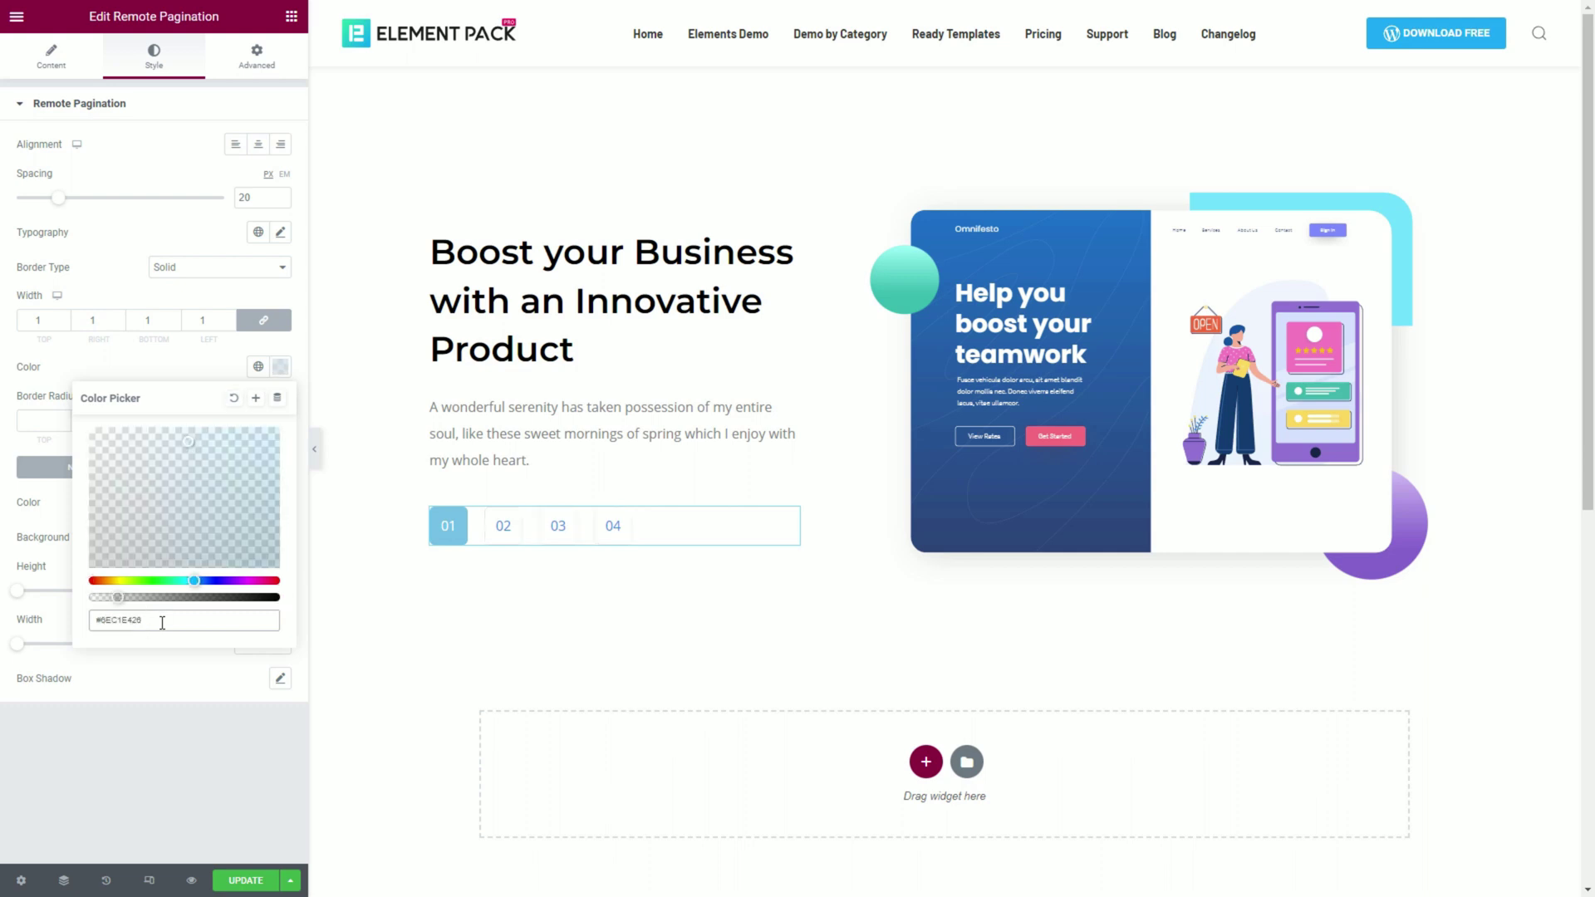
{"action": "left_click", "coordinate": [175, 366]}
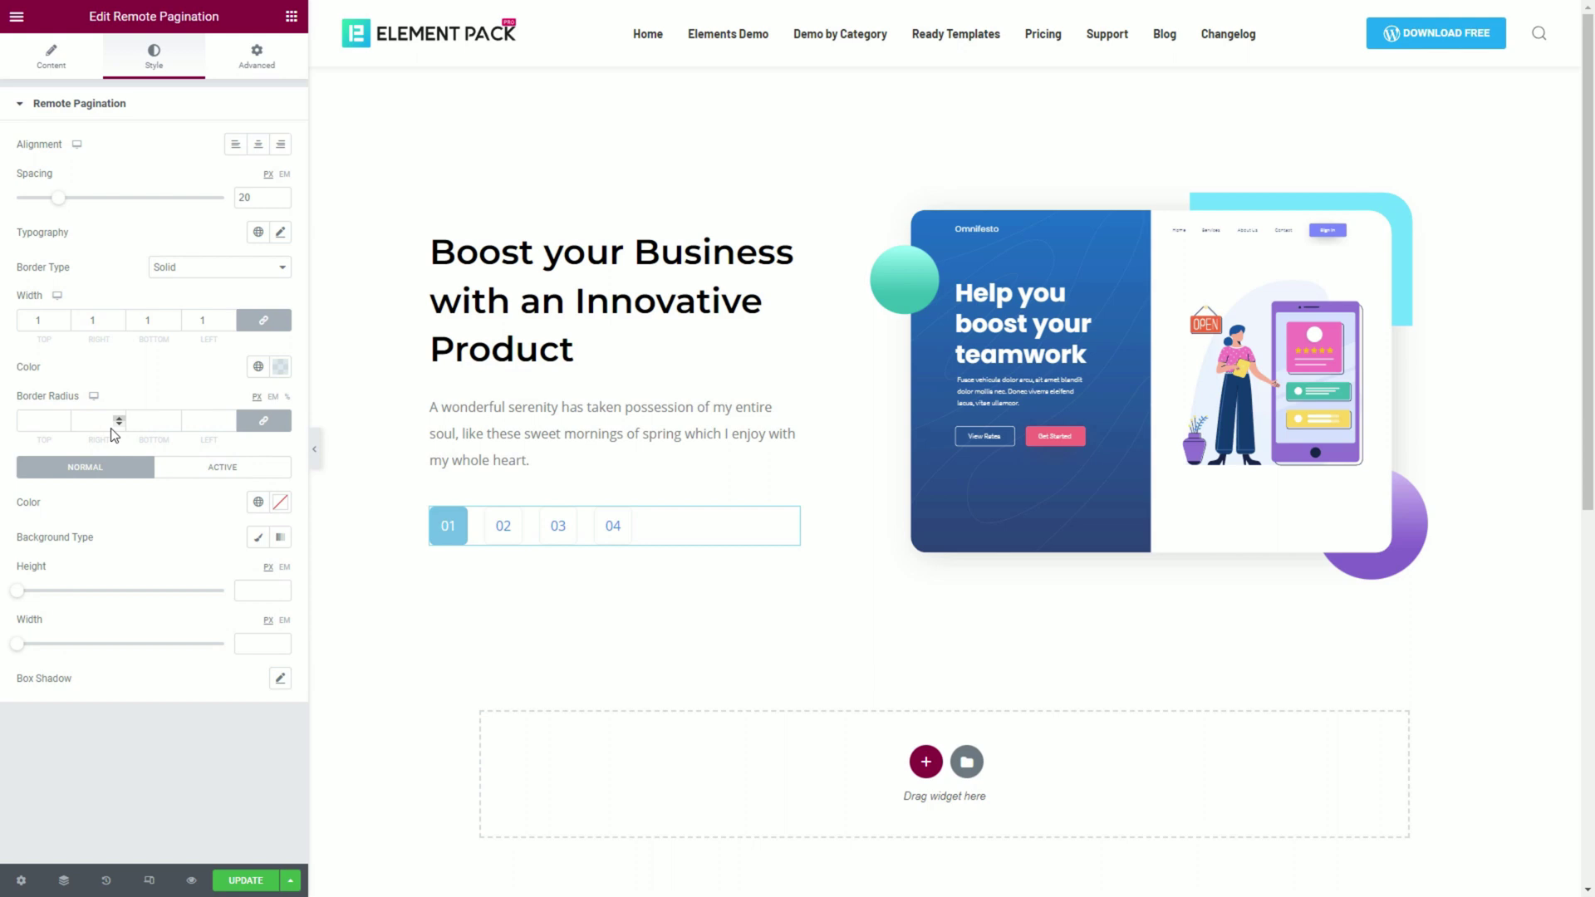
- Give the buttons #50A5C8 numbers and a 40 by 40 size
{"action": "left_click", "coordinate": [279, 503]}
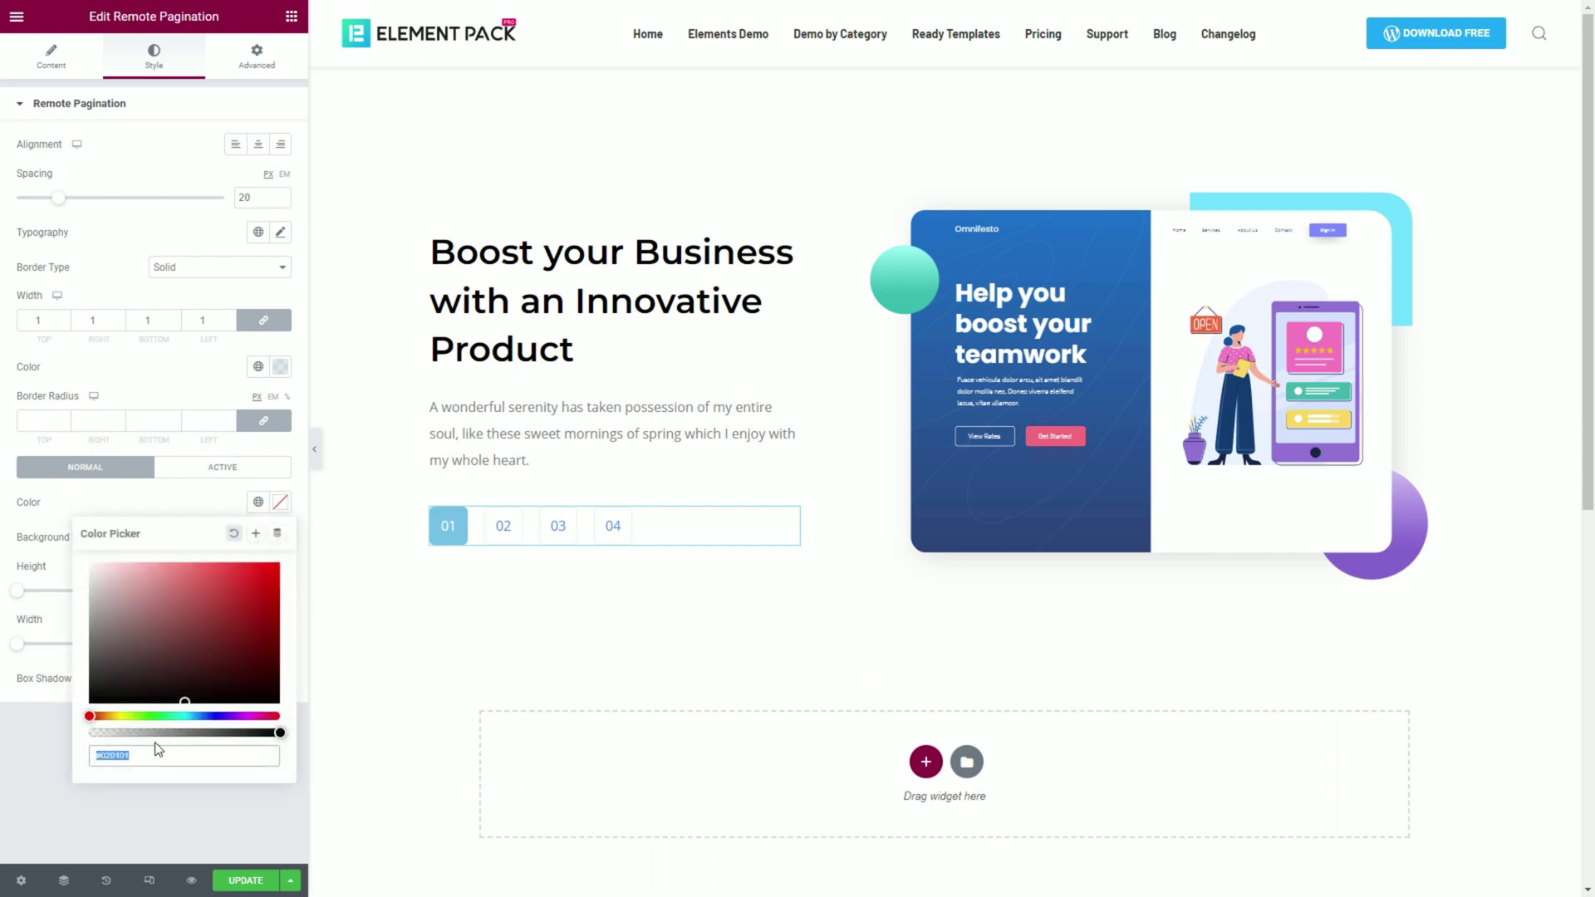
{"action": "type", "text": "#50A5C8"}
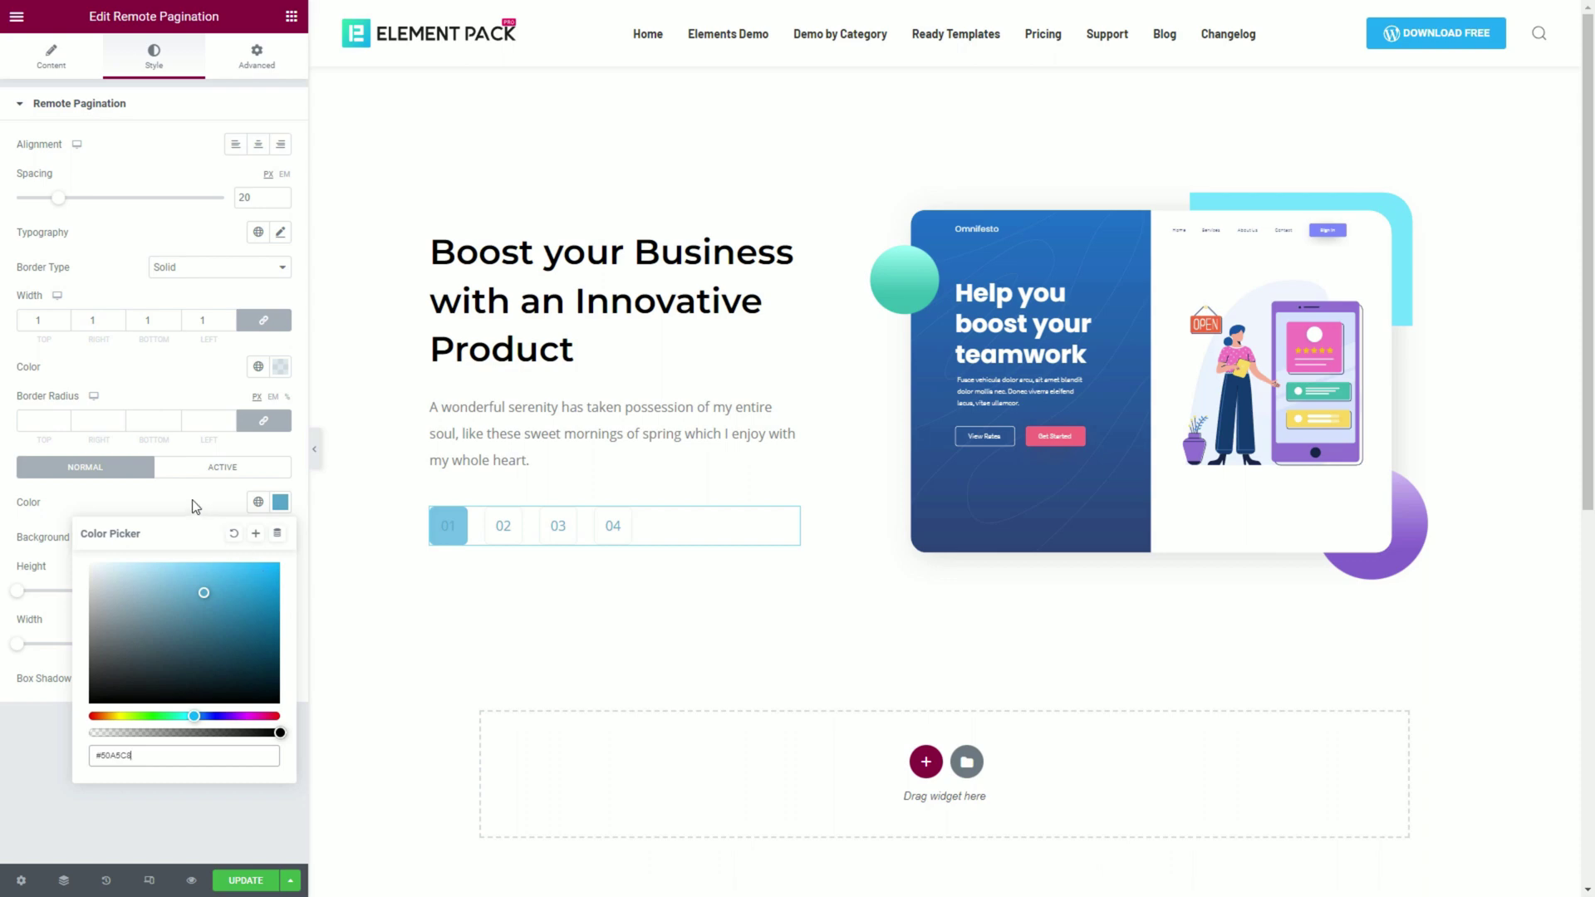
{"action": "left_click", "coordinate": [193, 506]}
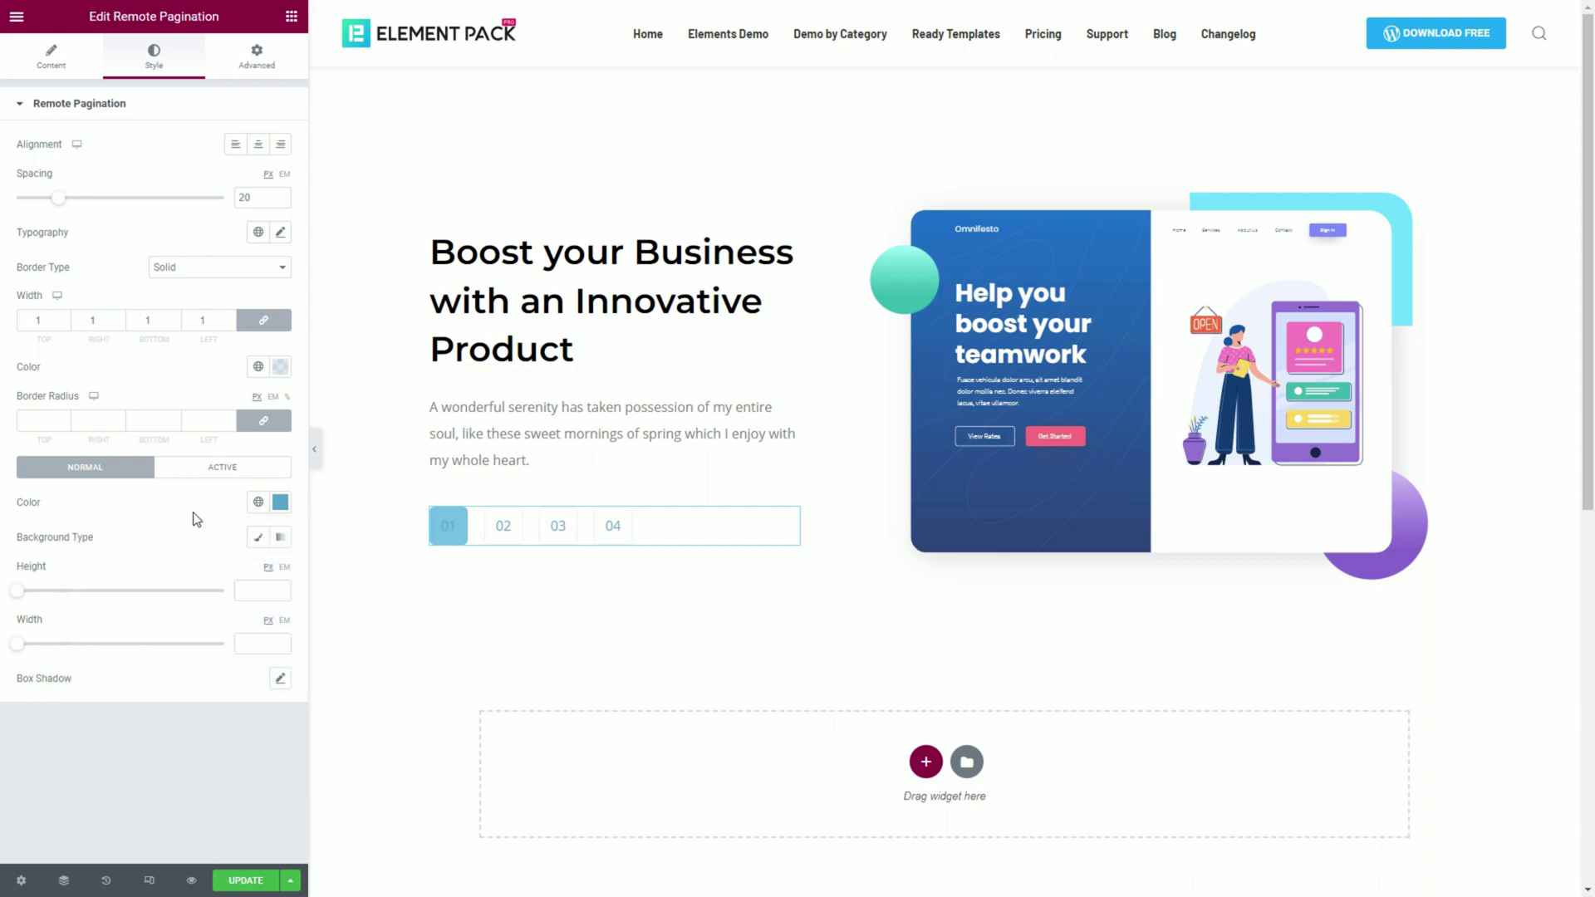
{"action": "left_click", "coordinate": [255, 591]}
{"action": "type", "text": "40"}
{"action": "left_click", "coordinate": [246, 643]}
{"action": "type", "text": "40"}
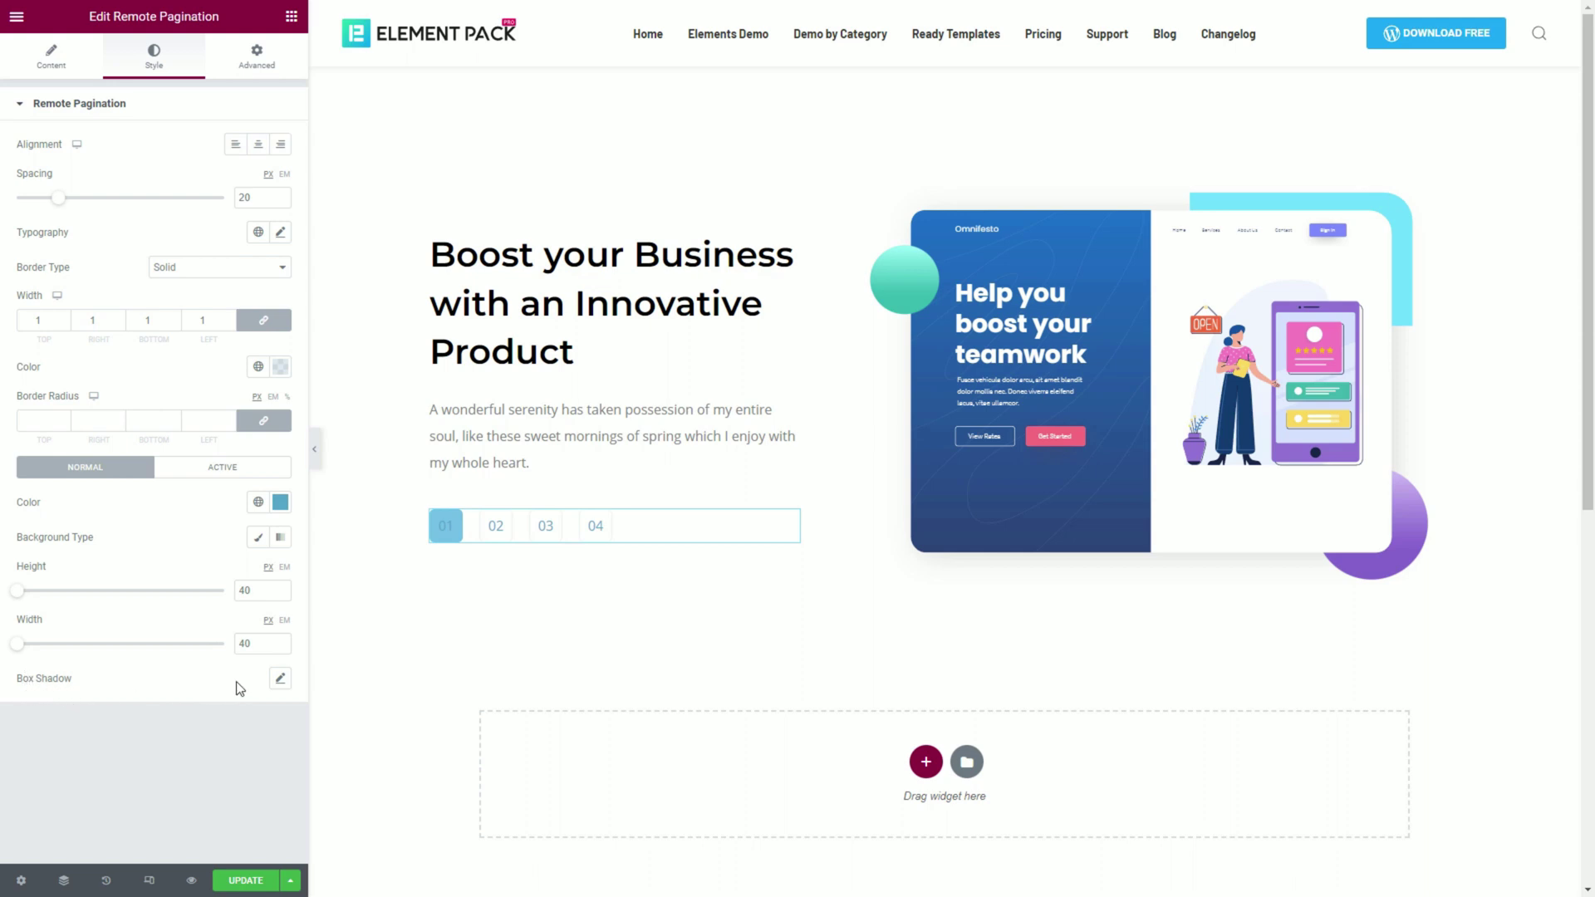
- Add a mostly transparent box shadow with vertical offset 10 and blur 30
{"action": "left_click", "coordinate": [278, 679]}
{"action": "scroll", "coordinate": [238, 680], "scroll_direction": "down", "scroll_amount": 1}
{"action": "left_click", "coordinate": [264, 642]}
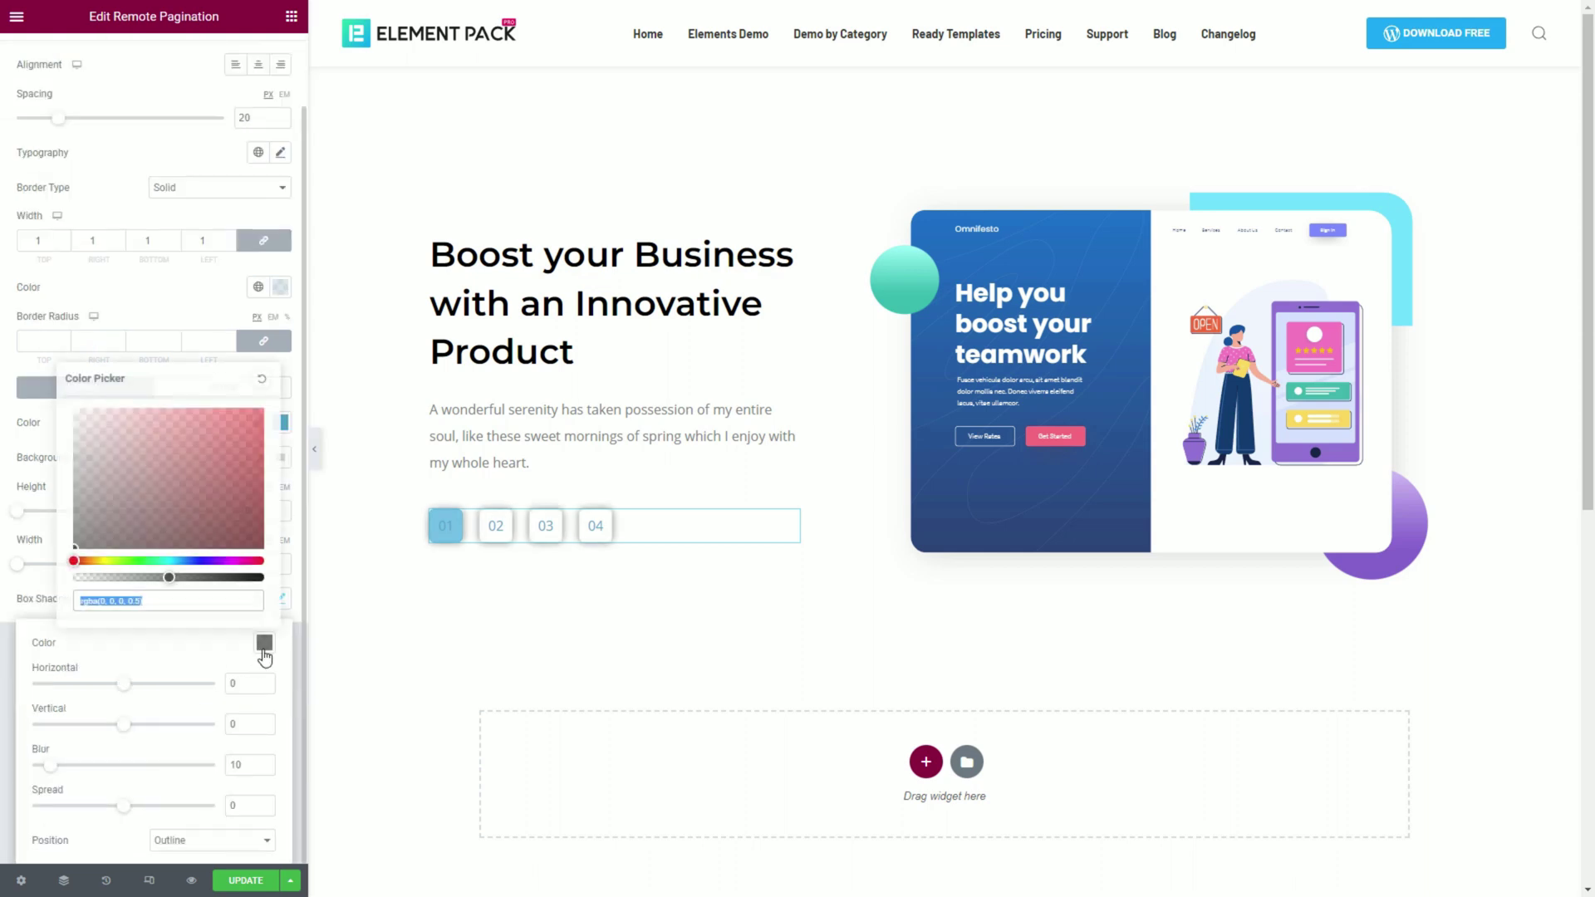
{"action": "left_click_drag", "start_coordinate": [171, 580], "coordinate": [76, 578]}
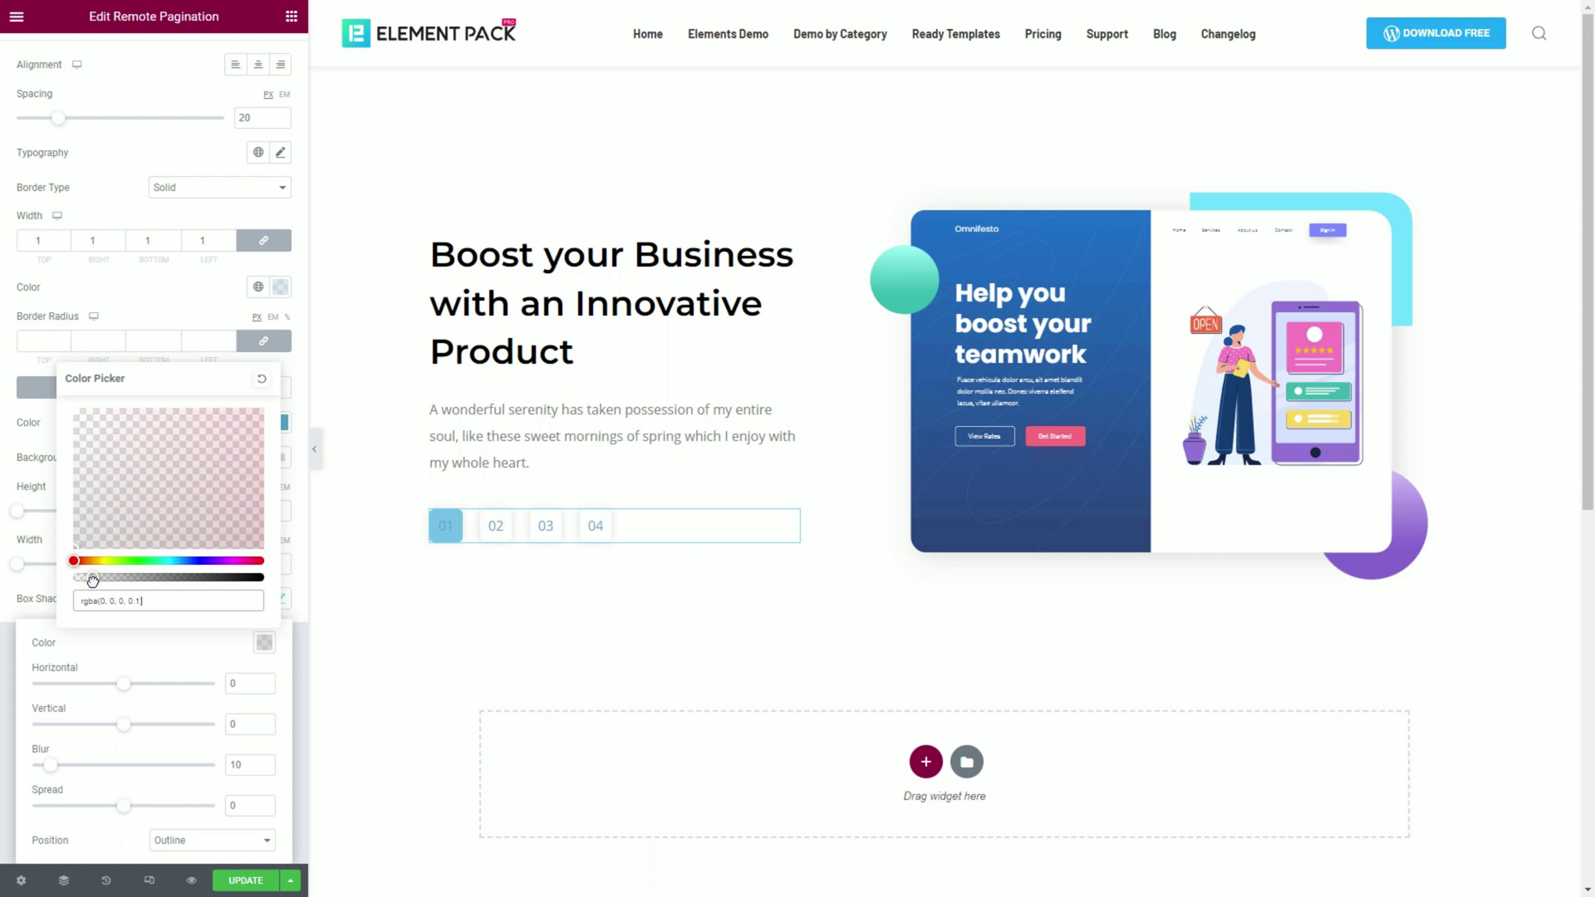
{"action": "left_click", "coordinate": [139, 669]}
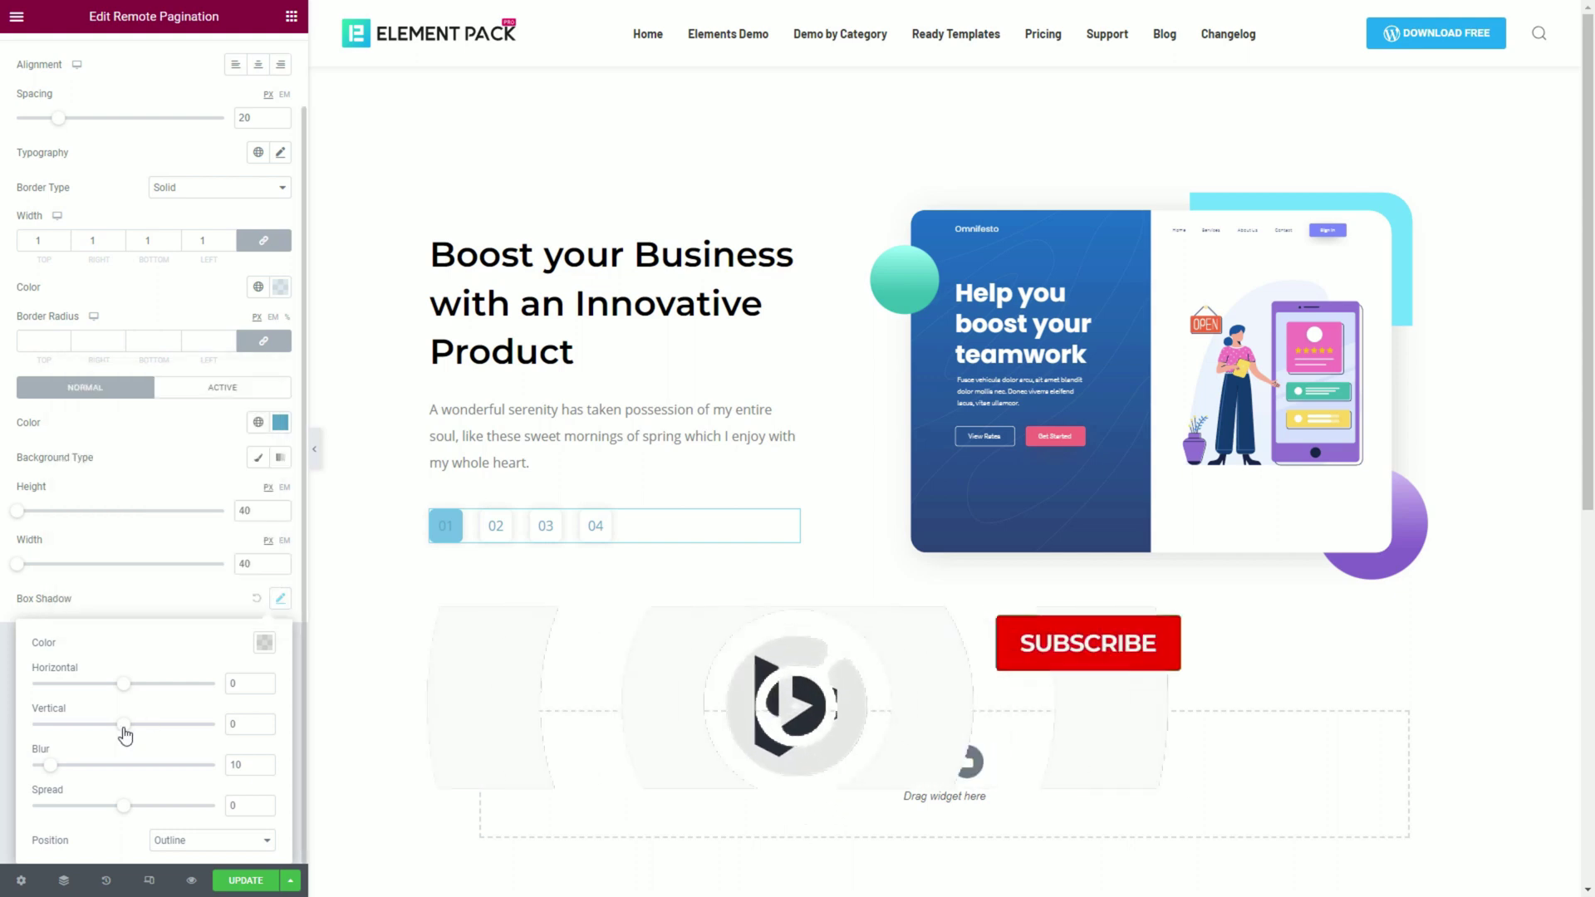
{"action": "left_click_drag", "start_coordinate": [124, 725], "coordinate": [132, 726]}
{"action": "left_click_drag", "start_coordinate": [50, 766], "coordinate": [82, 765]}
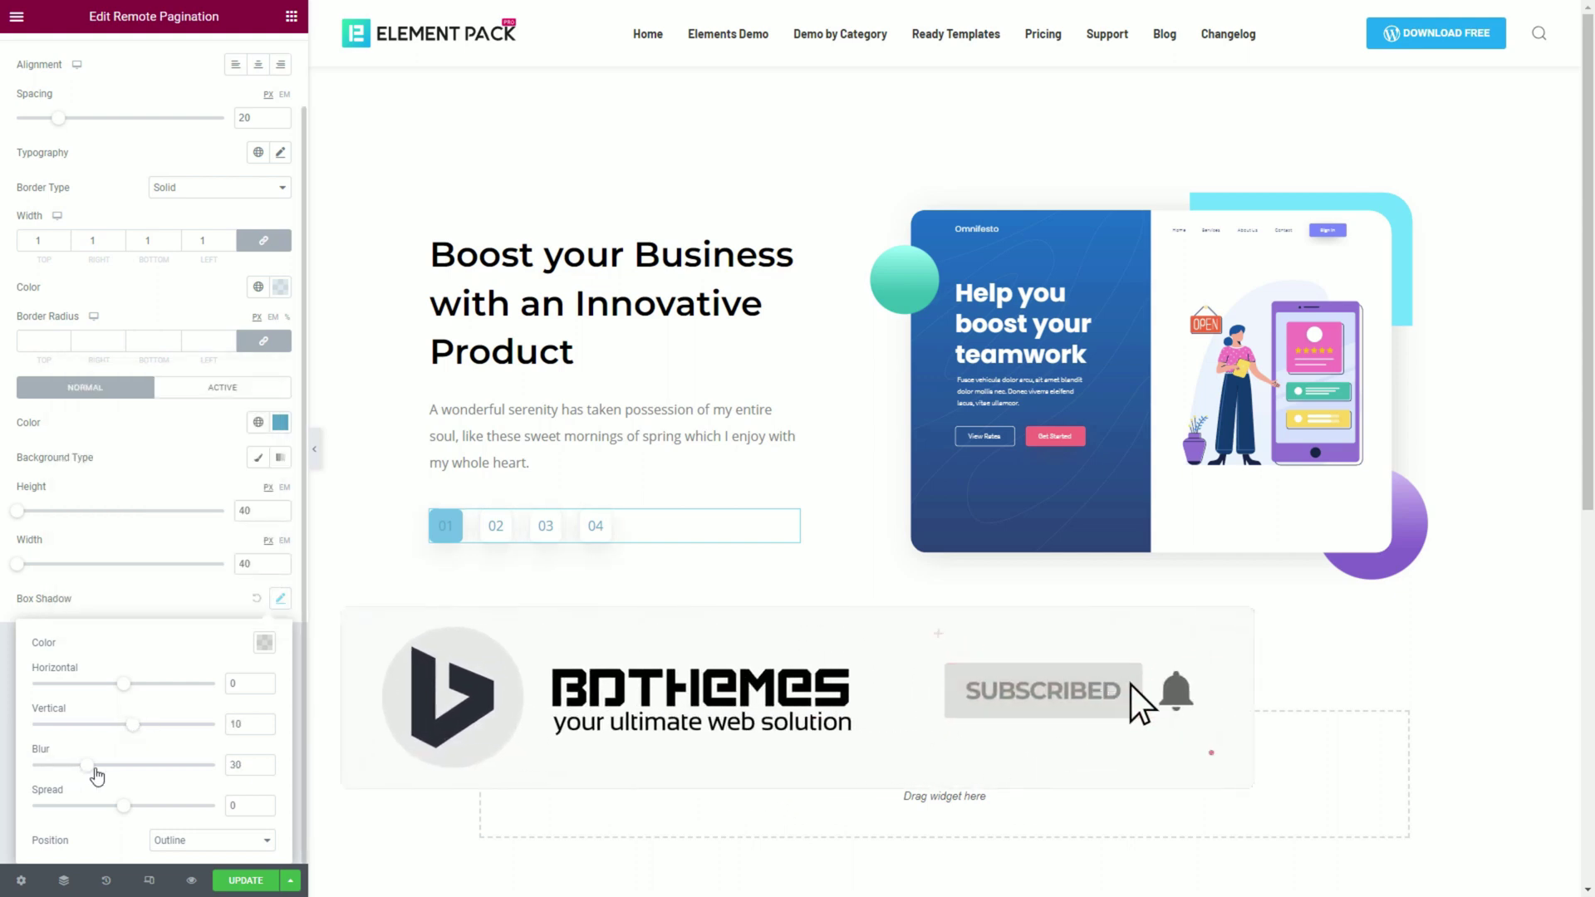
{"action": "left_click", "coordinate": [215, 598]}
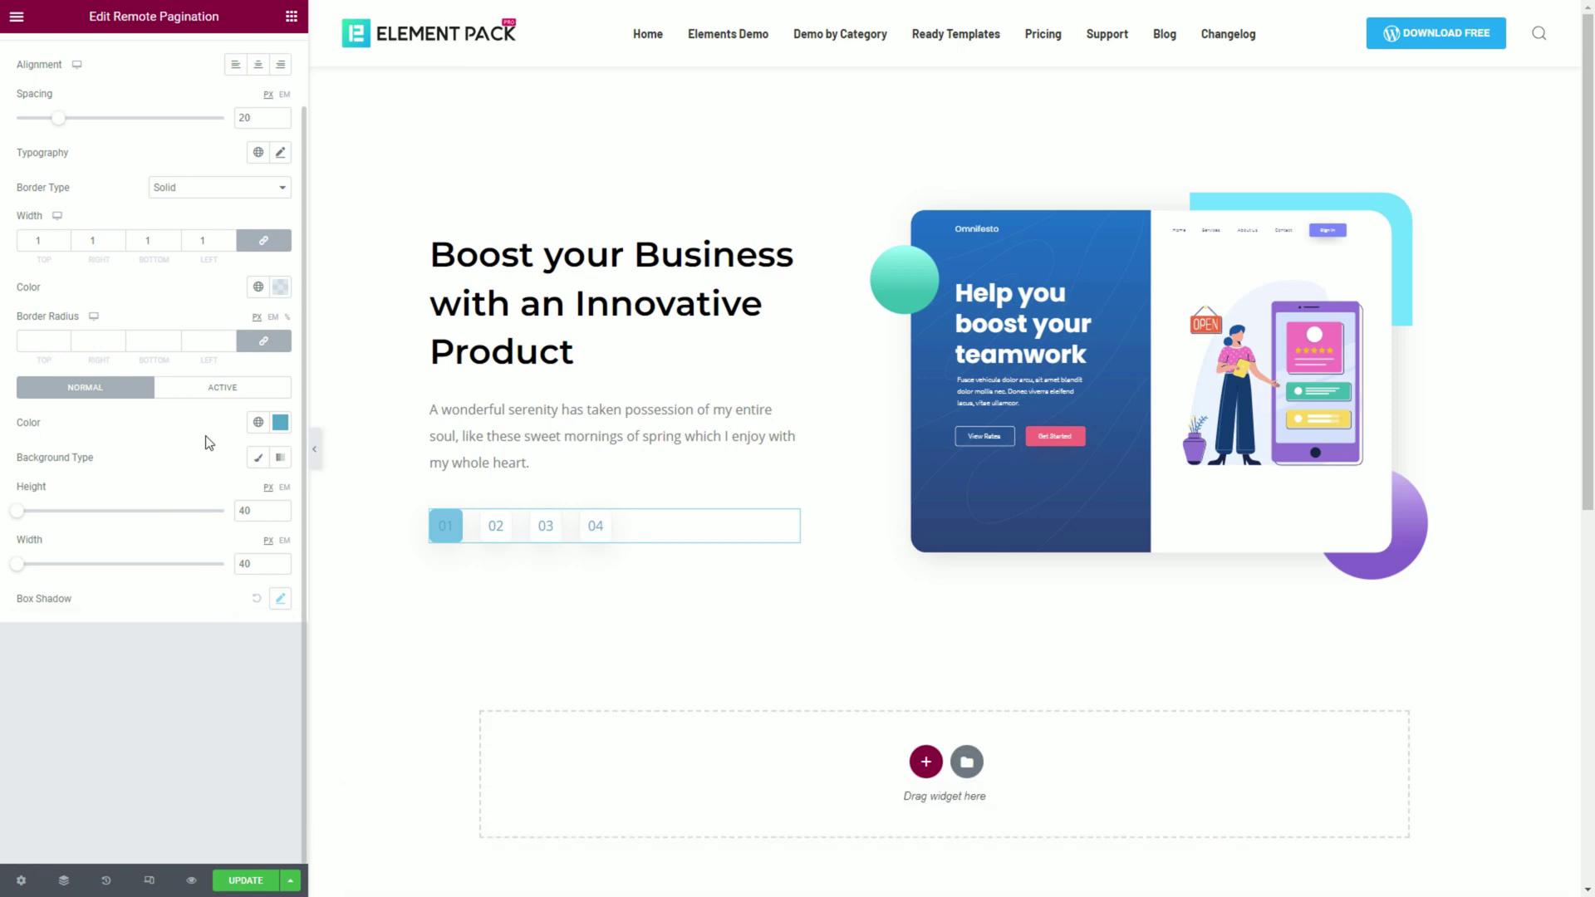
- Give the Active button a white number and a Classic light-blue background
{"action": "left_click", "coordinate": [238, 392]}
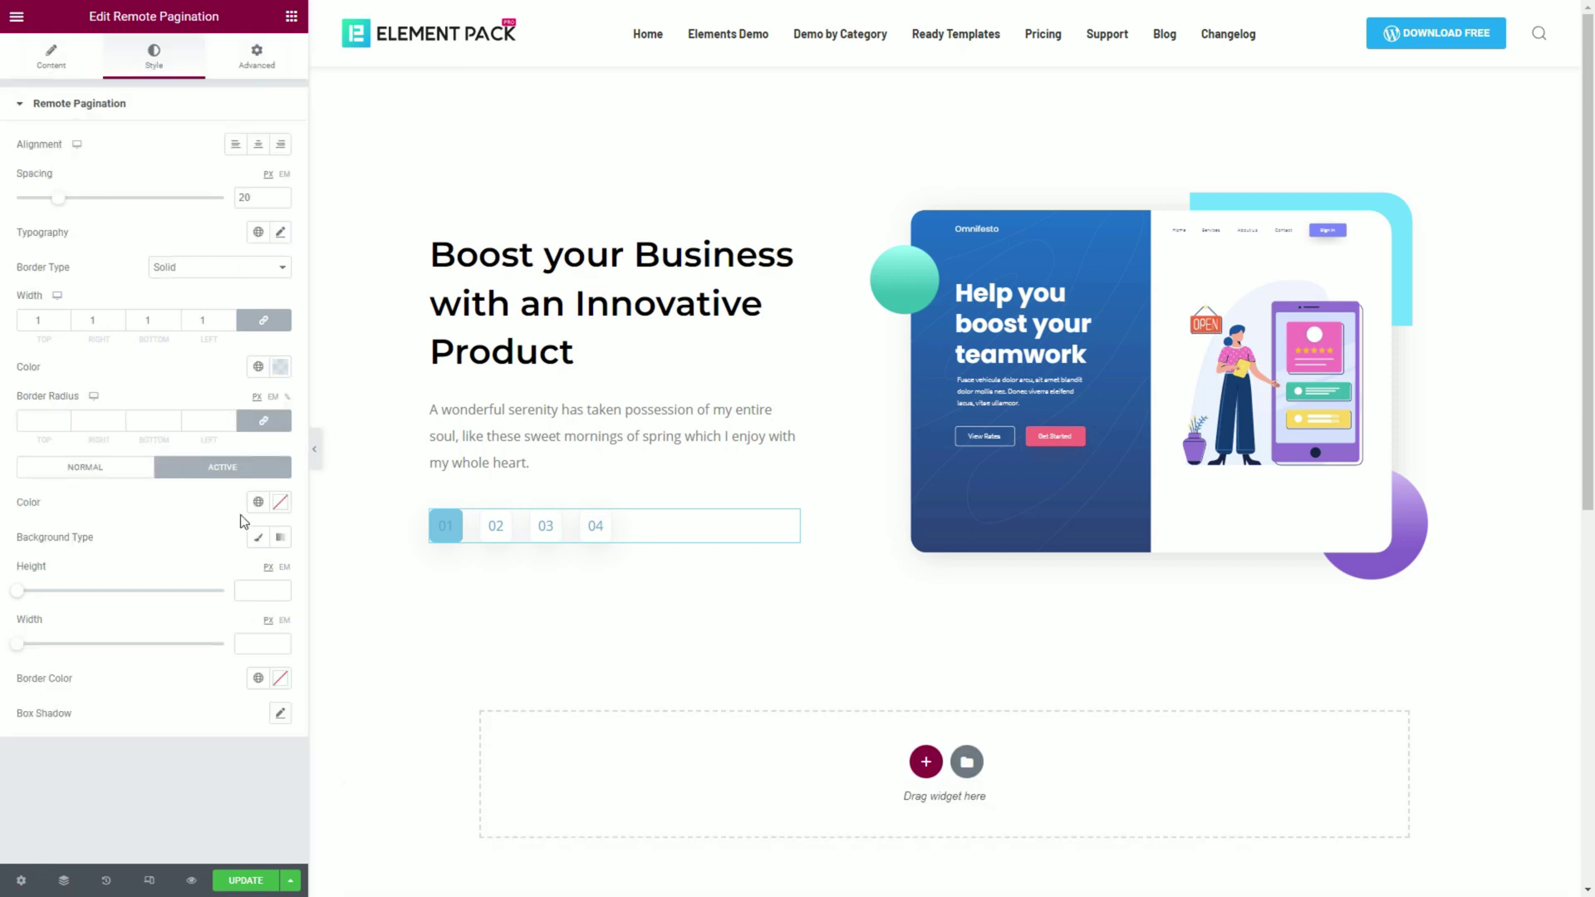
{"action": "left_click", "coordinate": [278, 505]}
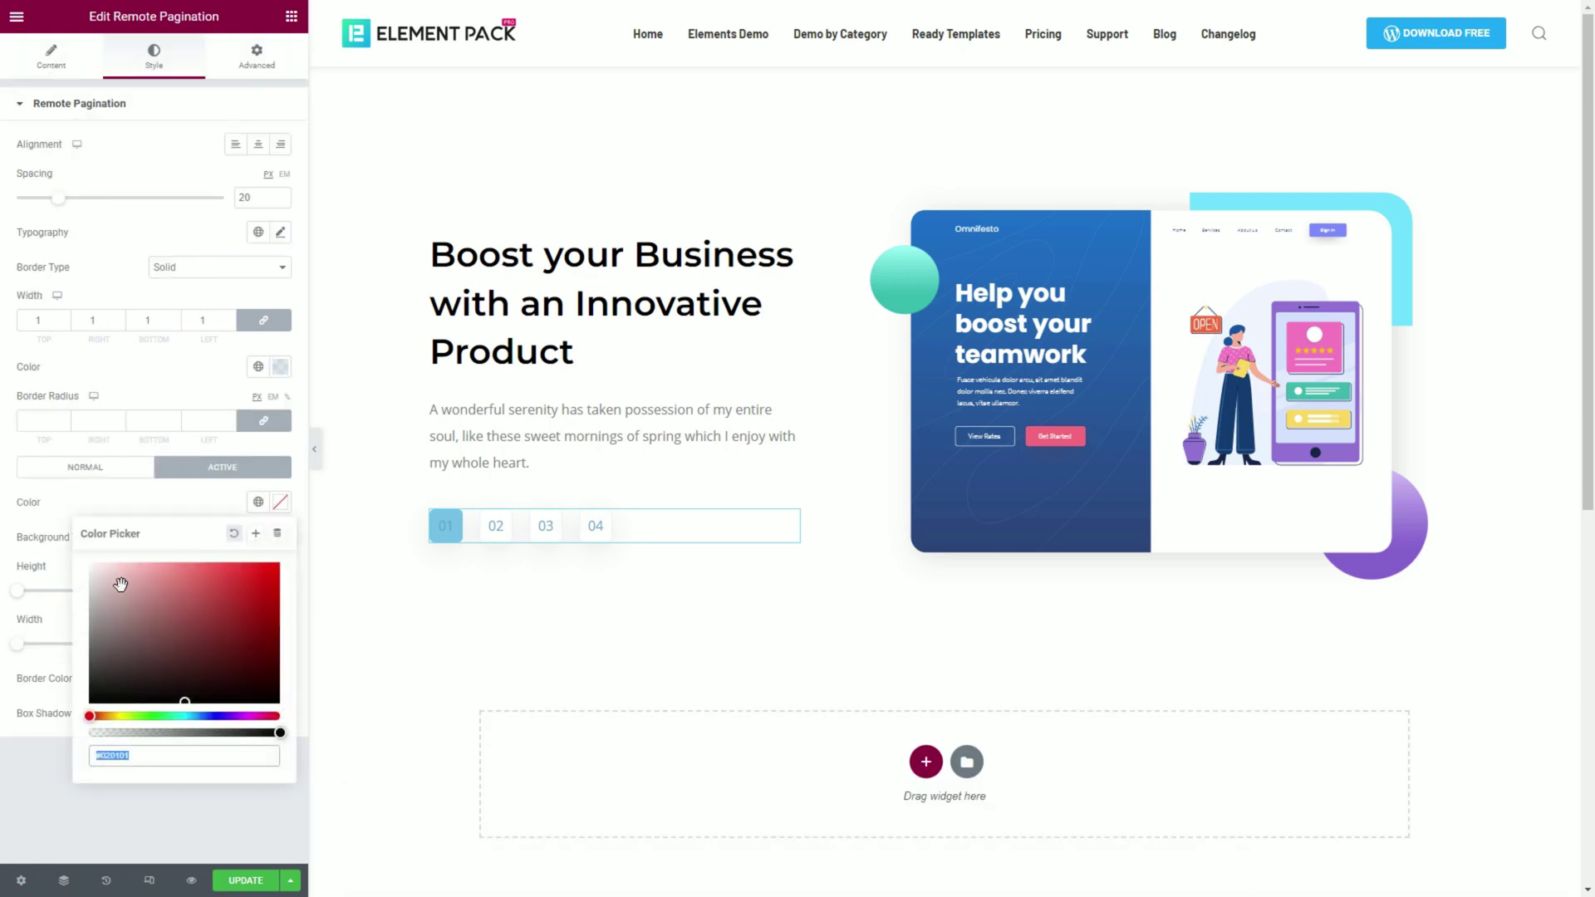
{"action": "left_click", "coordinate": [157, 504]}
{"action": "left_click", "coordinate": [258, 537]}
{"action": "left_click", "coordinate": [281, 572]}
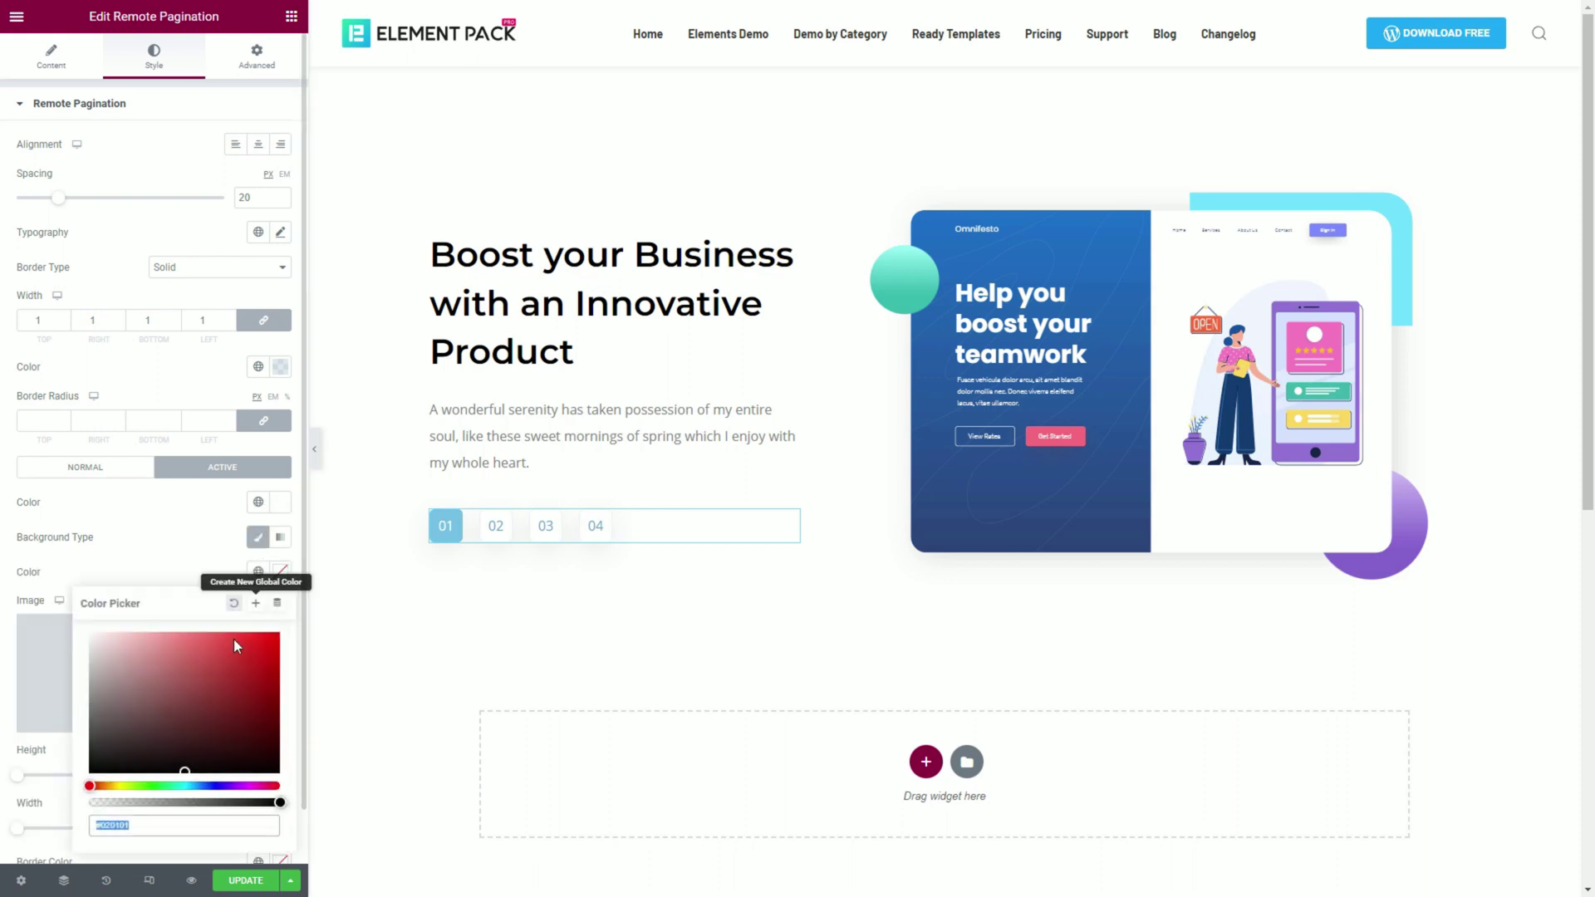
{"action": "type", "text": "#6EC1E4"}
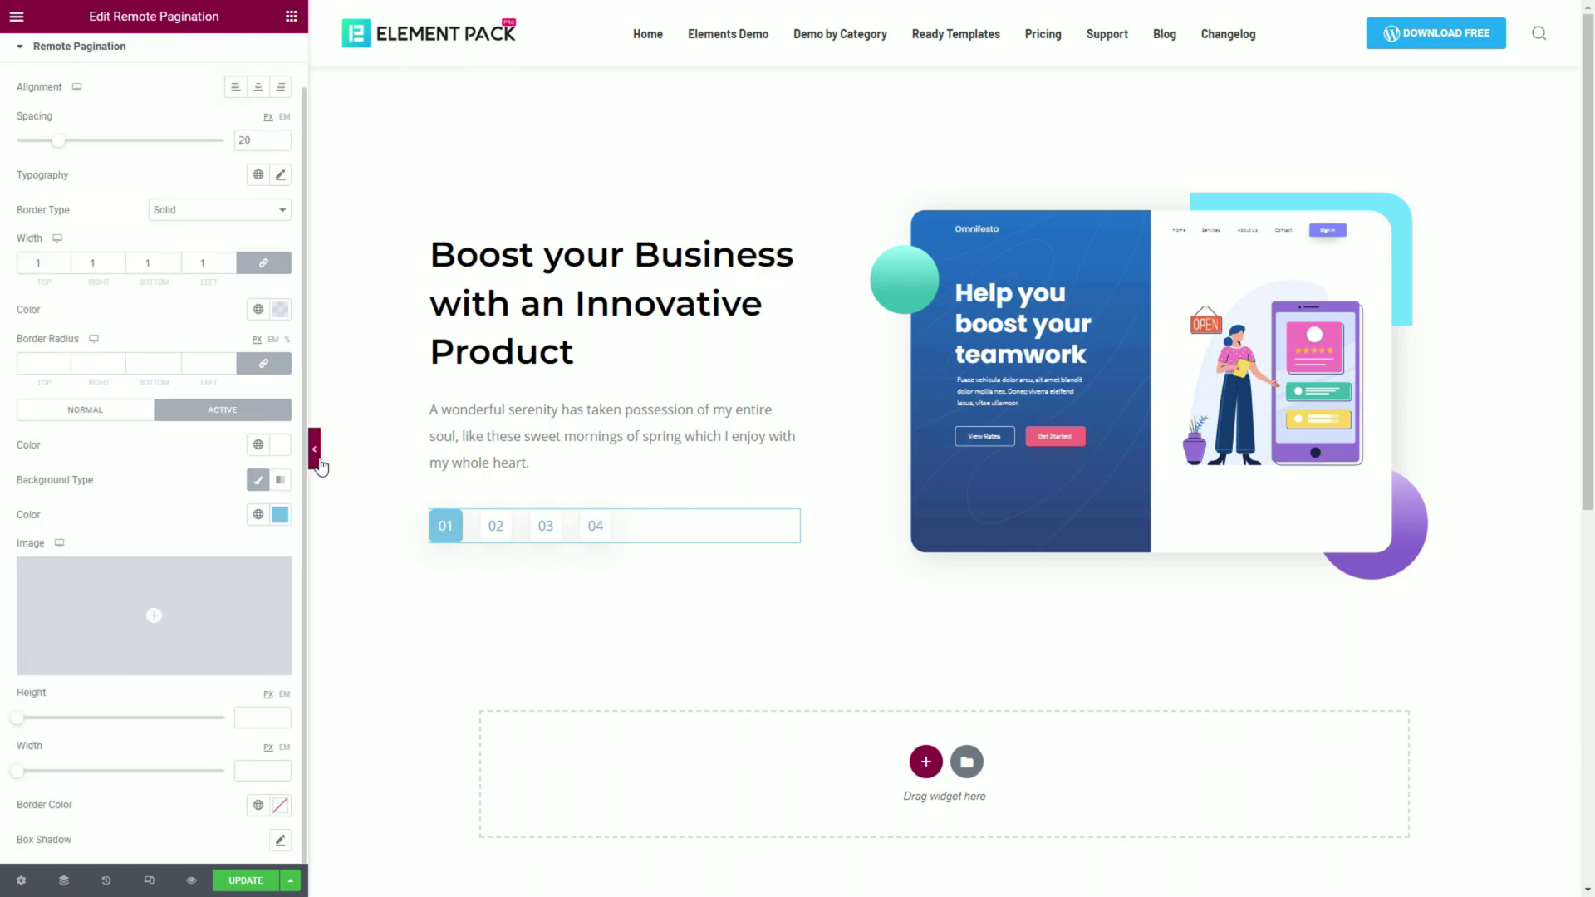
- Hide the editor panel and preview buttons 02, 03, 04, then back to 01
{"action": "left_click", "coordinate": [314, 452]}
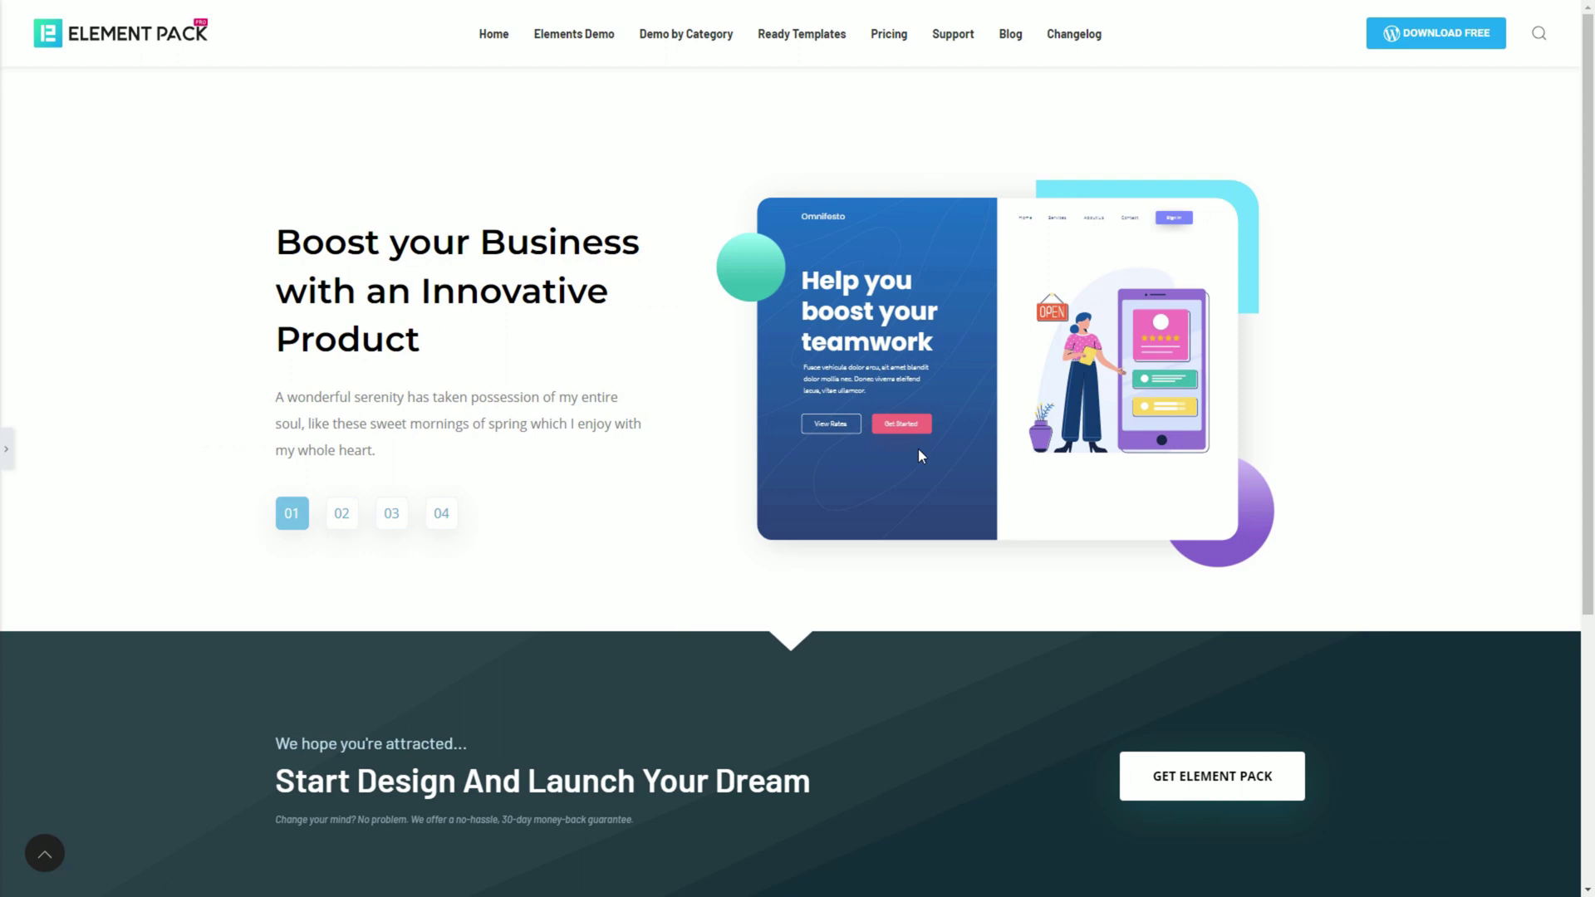
{"action": "left_click", "coordinate": [341, 529]}
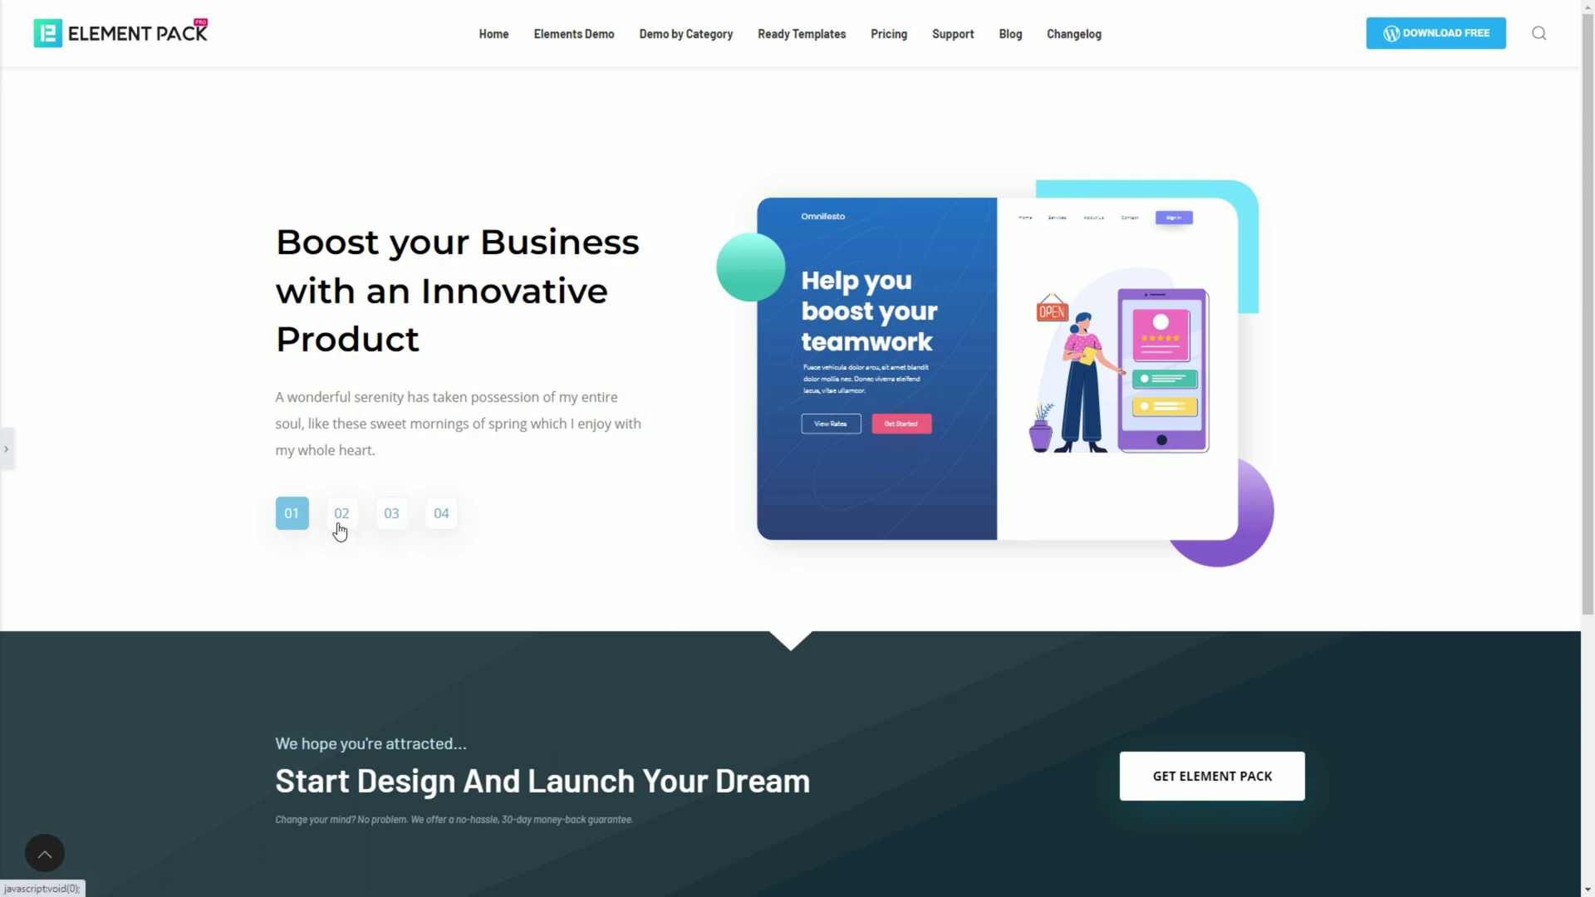
{"action": "left_click", "coordinate": [391, 526]}
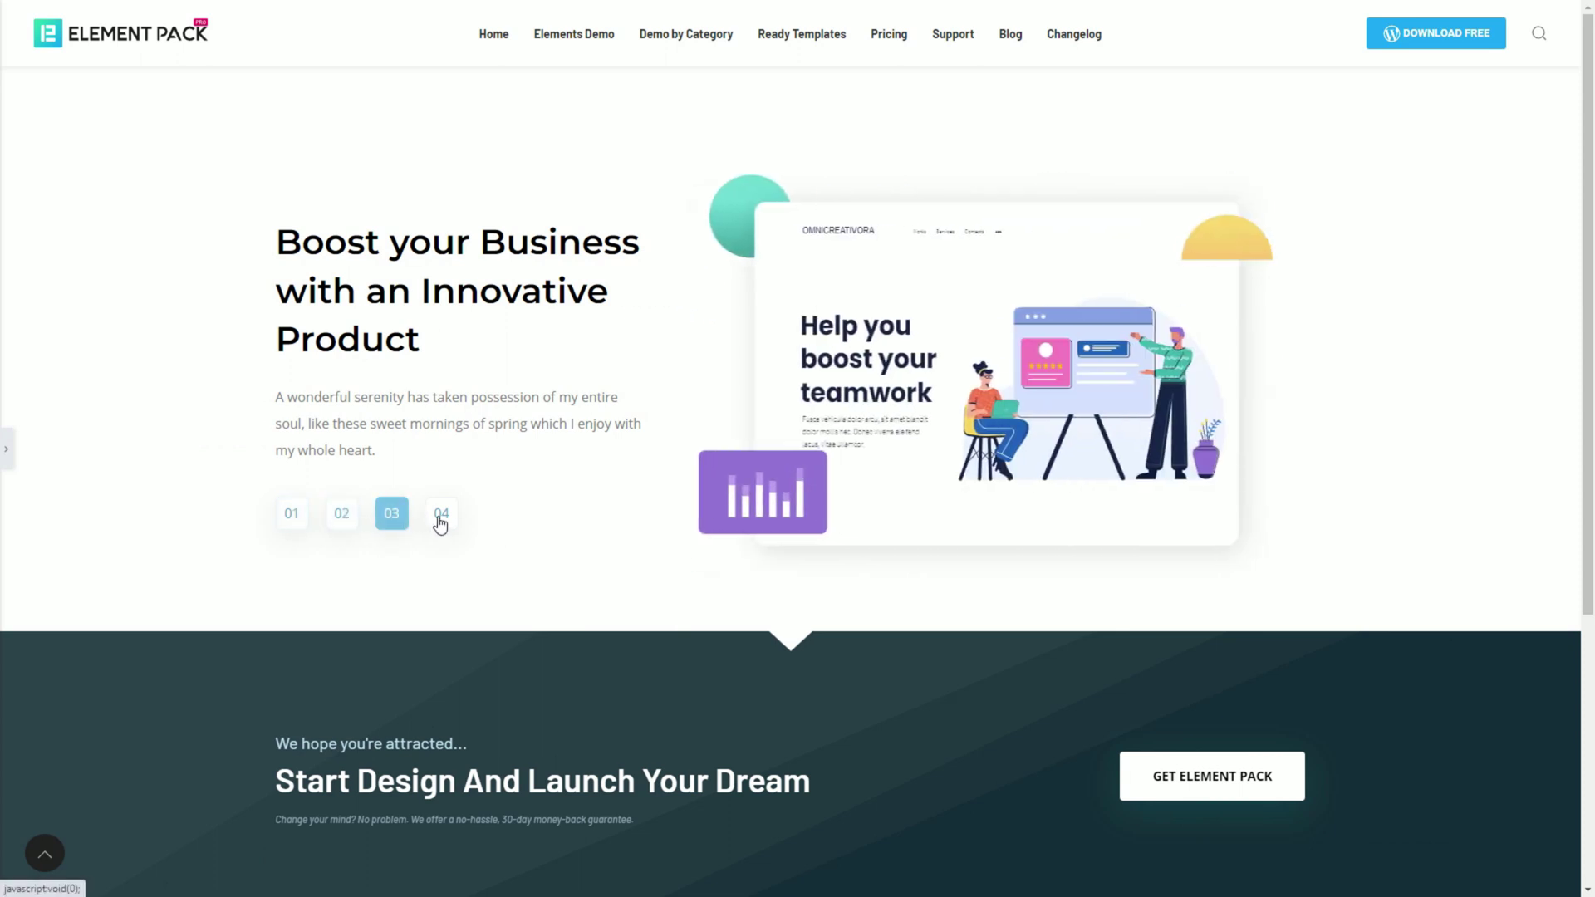
{"action": "left_click", "coordinate": [440, 525]}
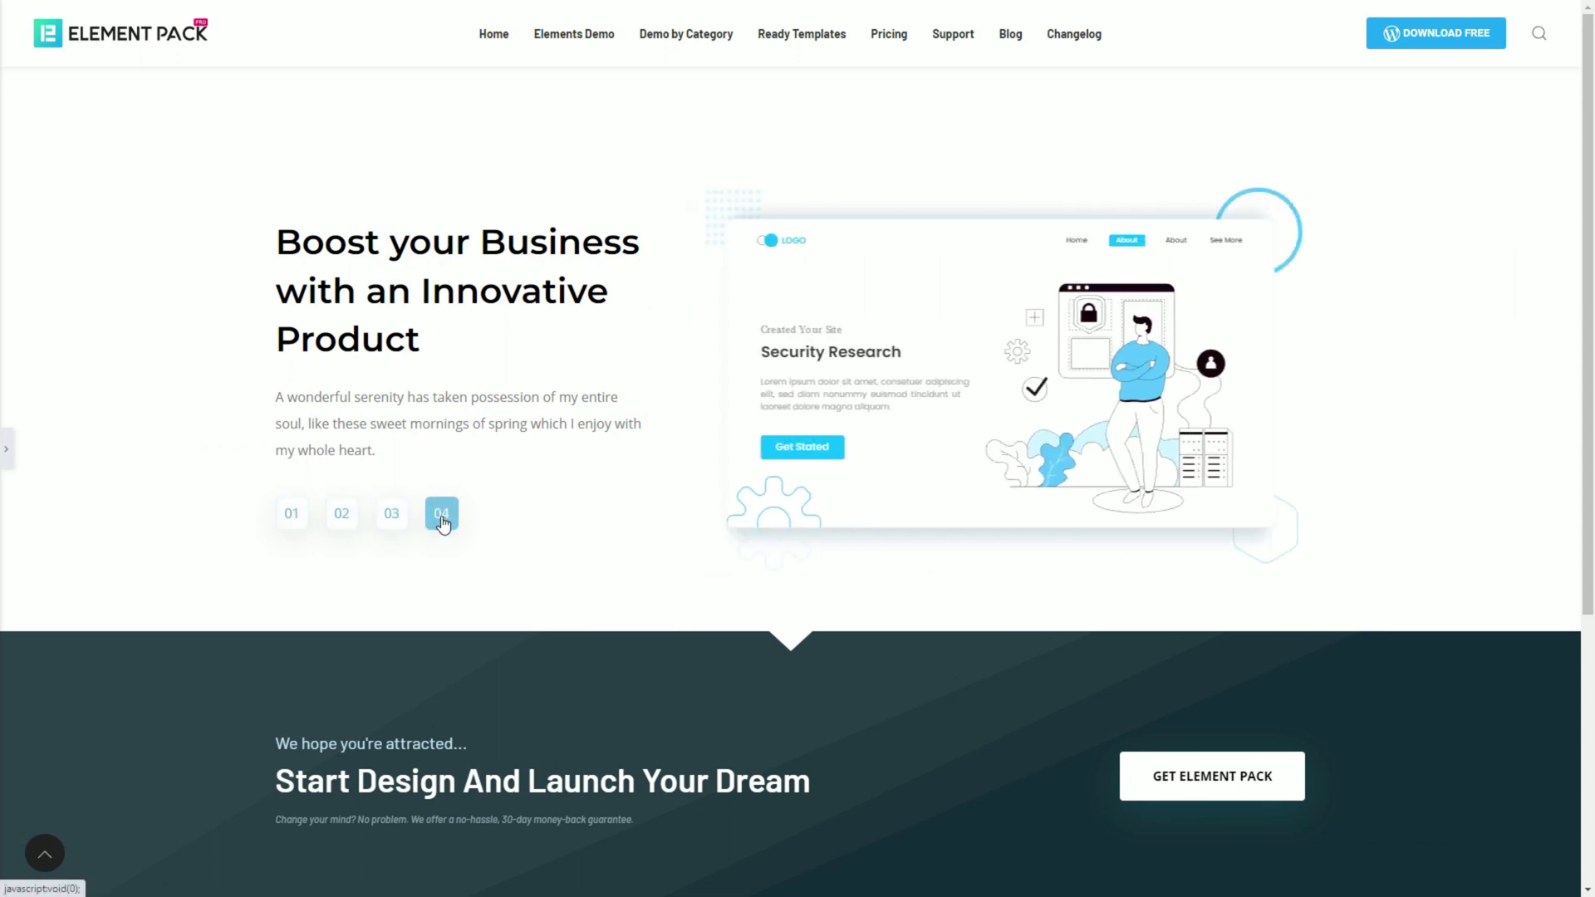
{"action": "left_click", "coordinate": [296, 532]}
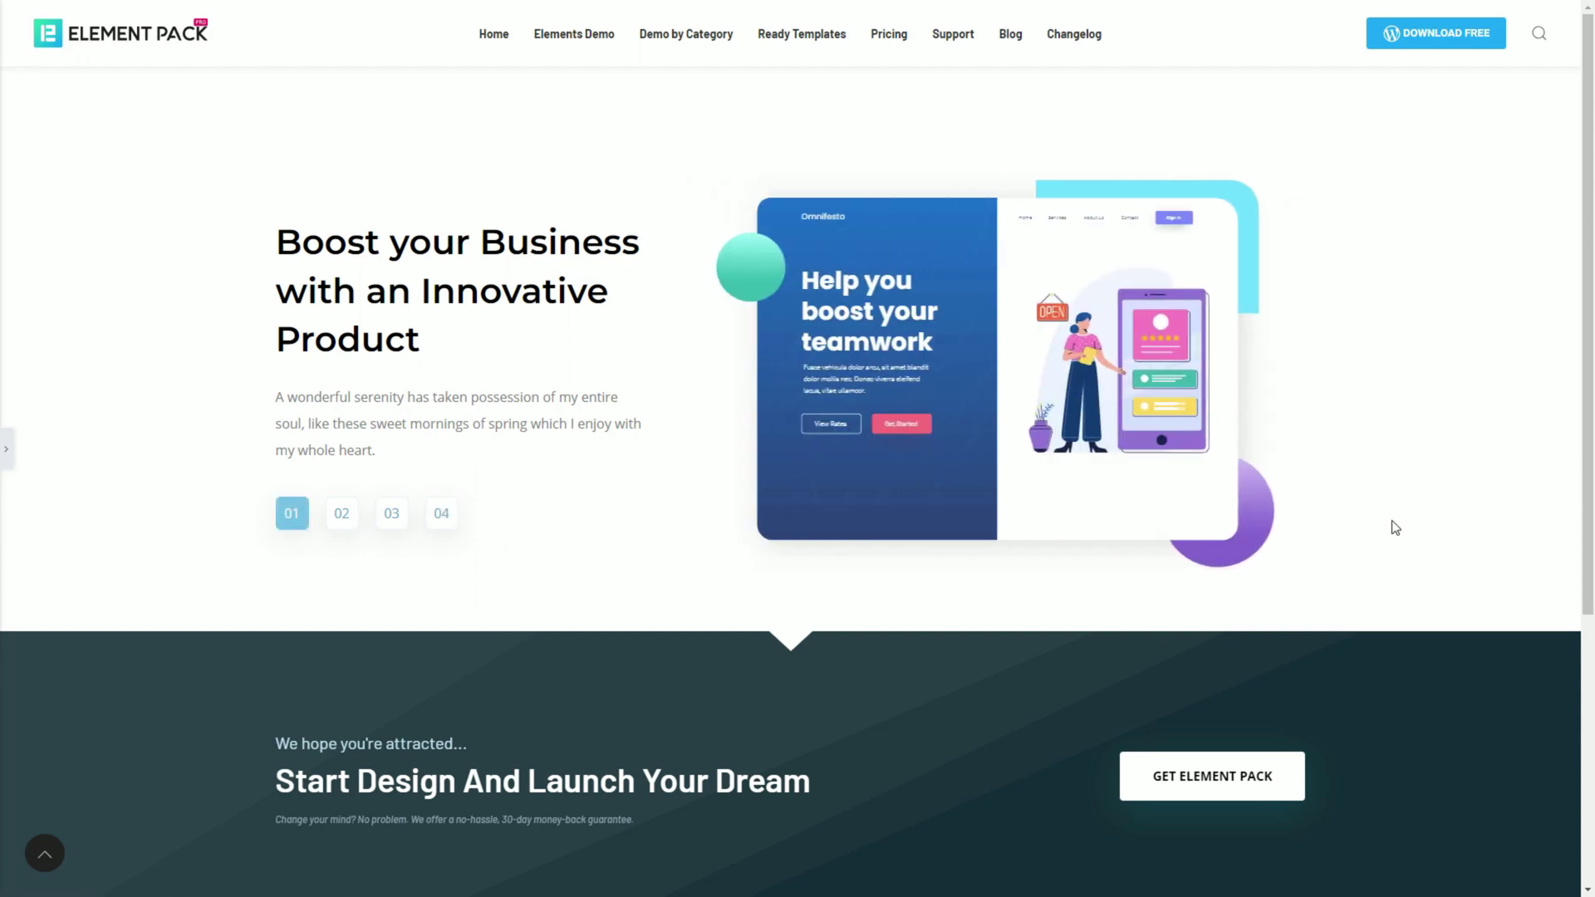